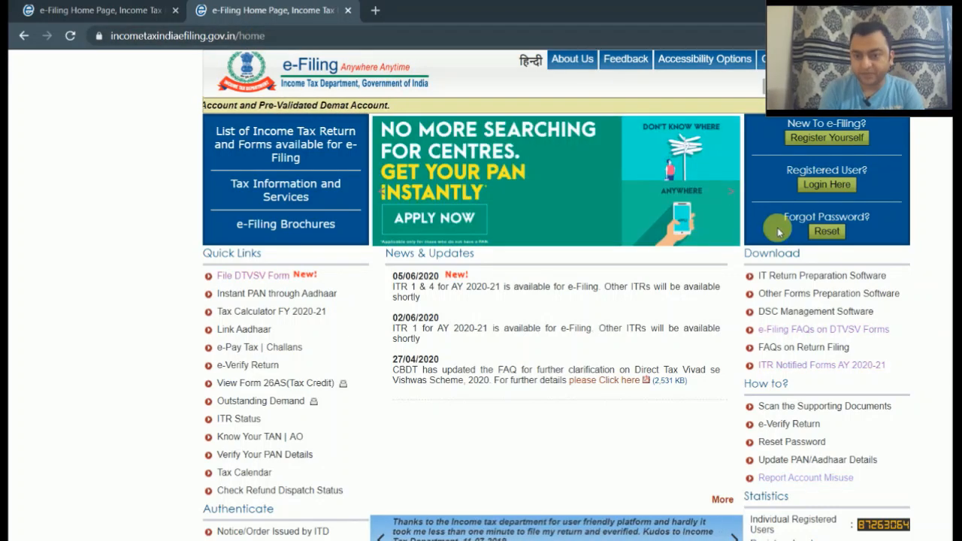
Open the IT Return Preparation Software downloads page, dismiss its note, and read the ITR 1 eligibility description
click(794, 278)
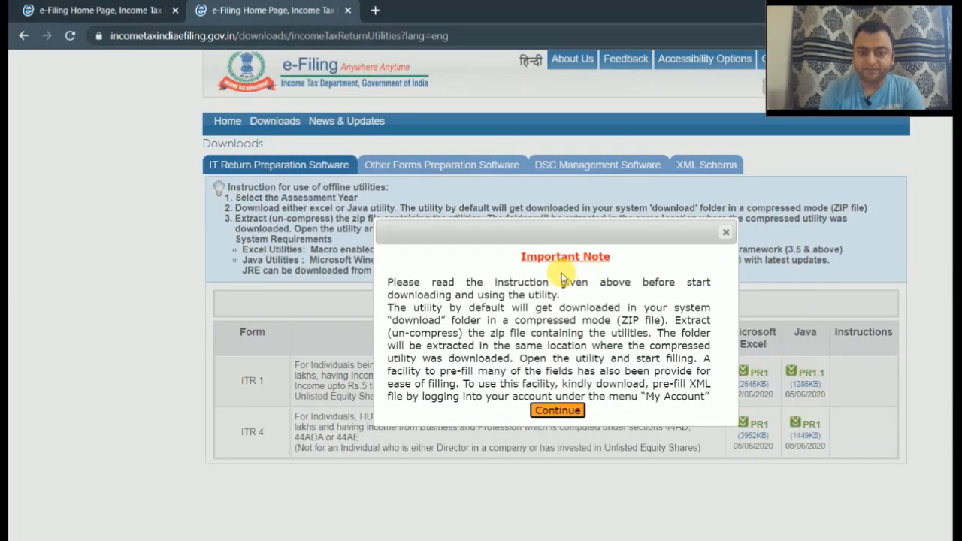
click(557, 410)
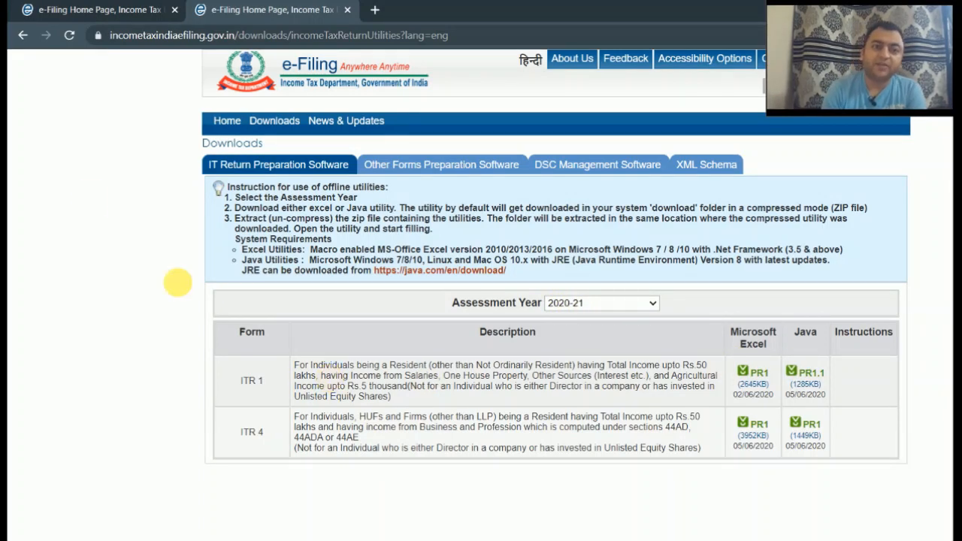
click(174, 9)
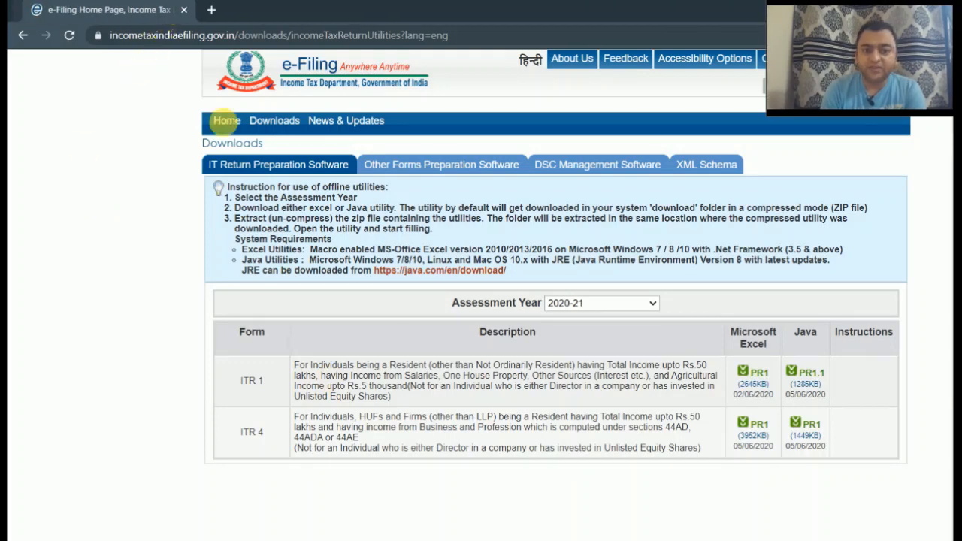
drag(295, 366, 396, 403)
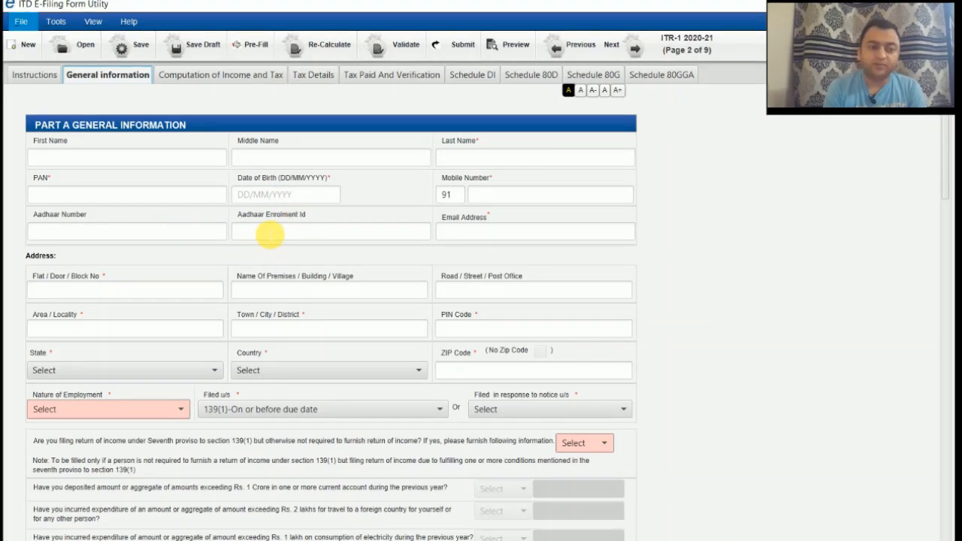
Examine the Nature of Employment options in Part A General Information without choosing one
mouse_move(269, 237)
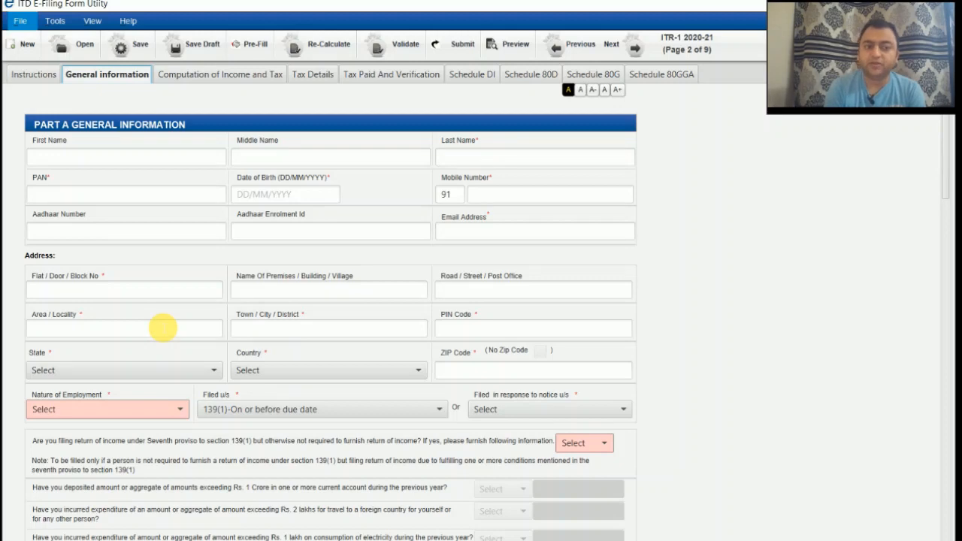
click(106, 413)
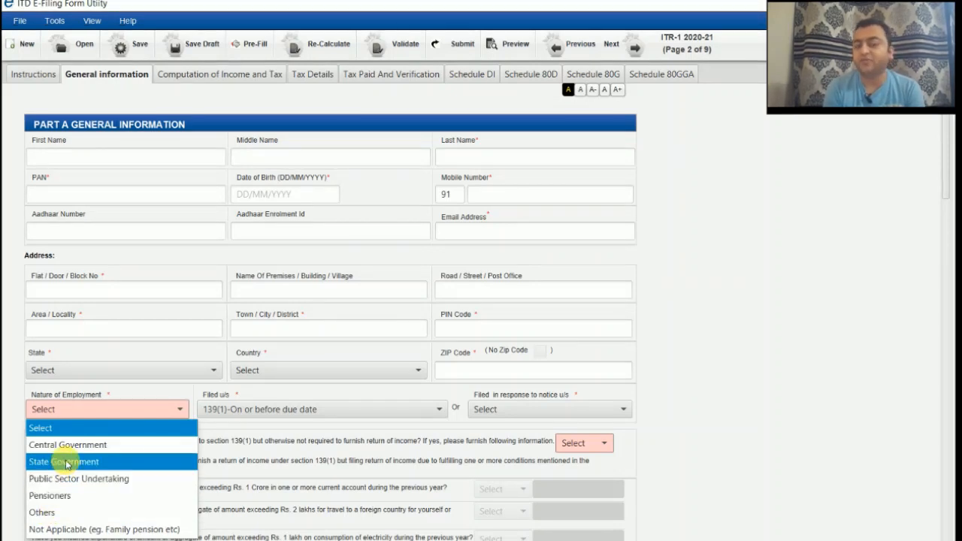
click(265, 415)
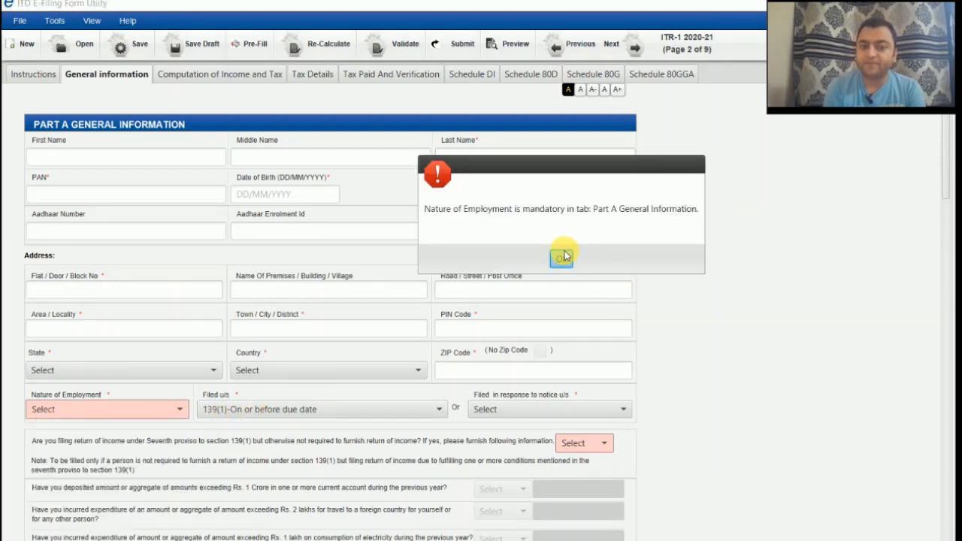
click(563, 257)
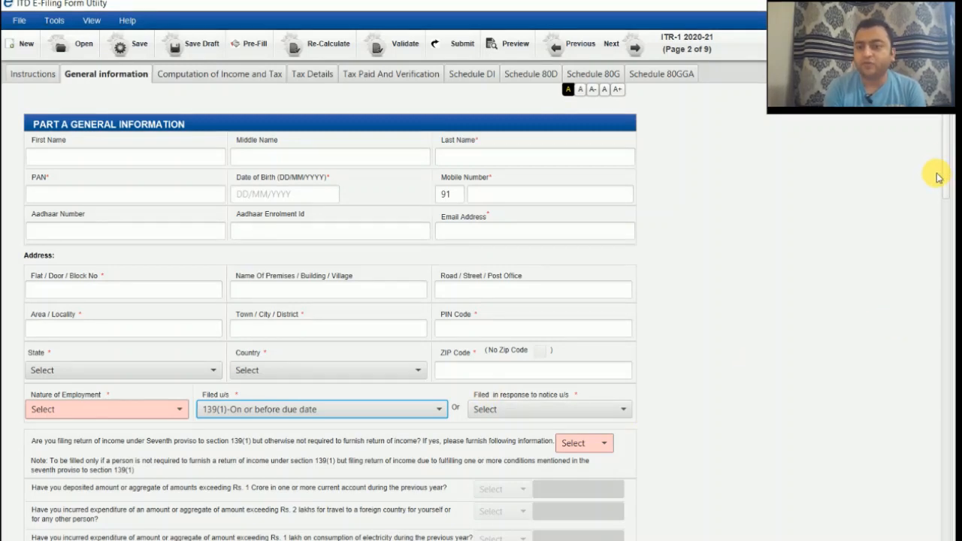
Examine the seventh proviso to section 139(1) question and its answer options without choosing one
click(944, 228)
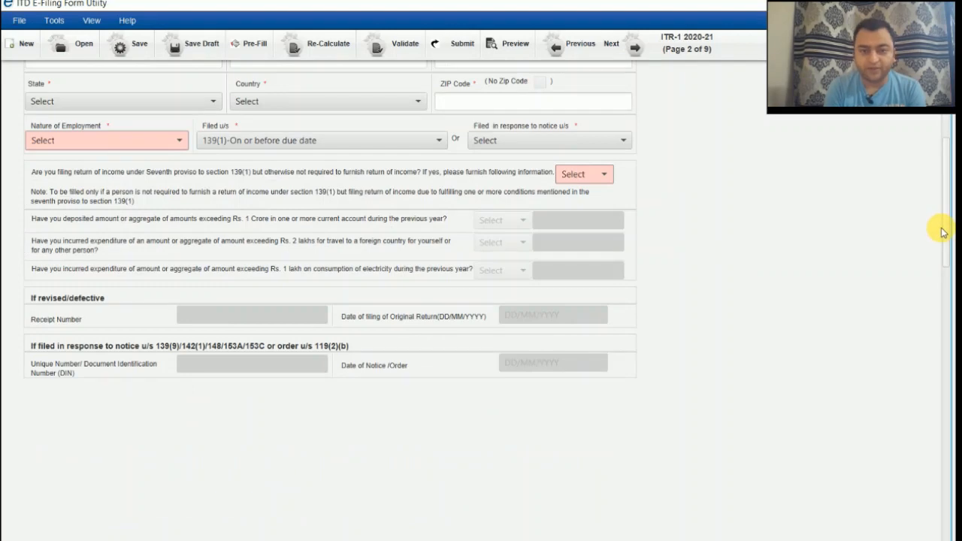
drag(943, 232, 943, 230)
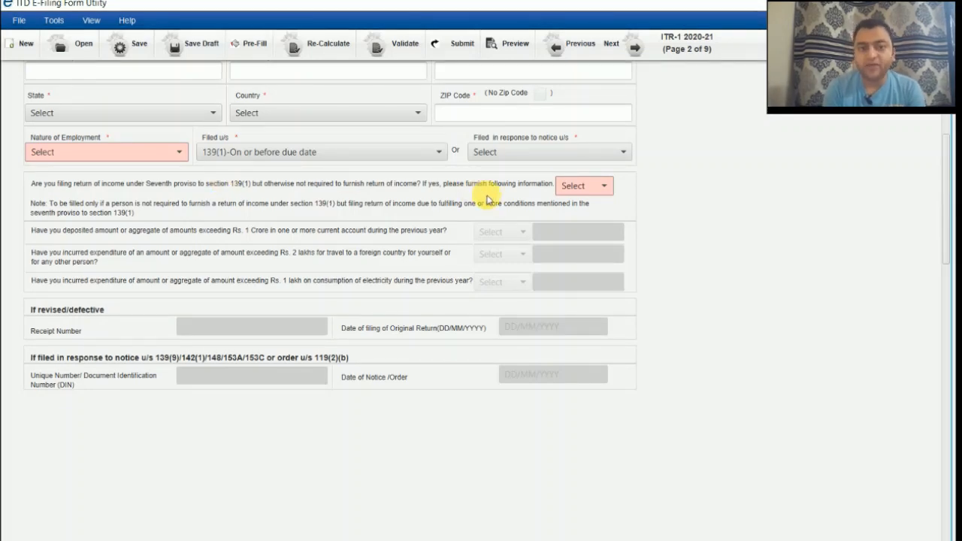
click(591, 187)
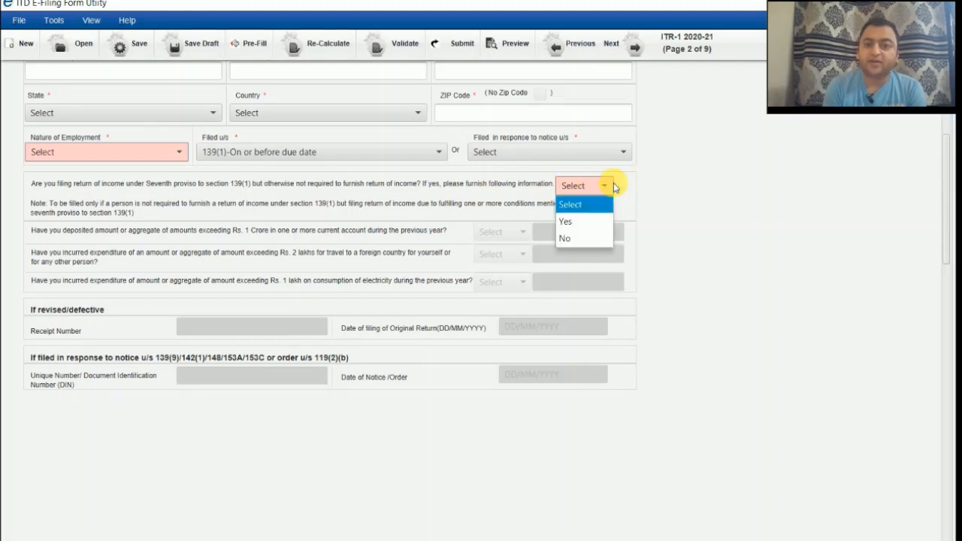
click(624, 190)
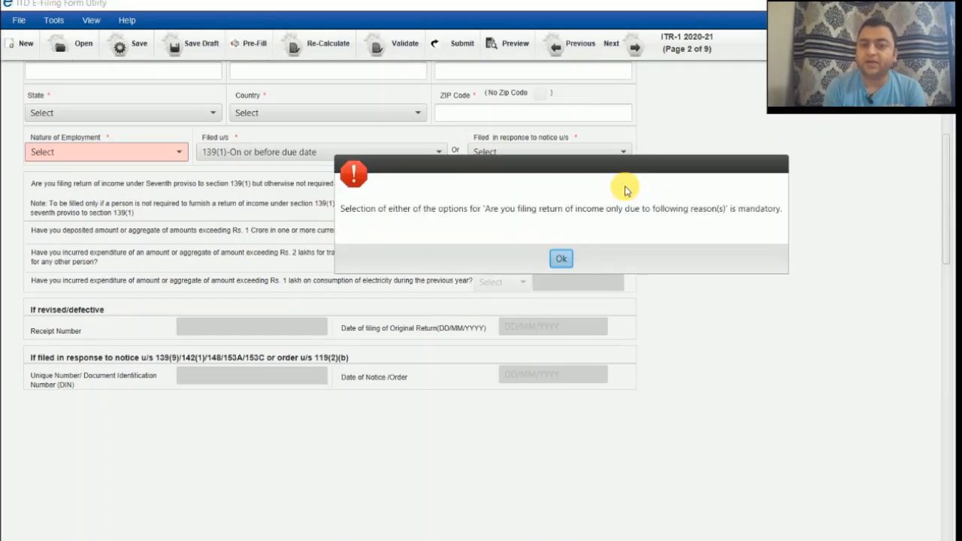
click(555, 257)
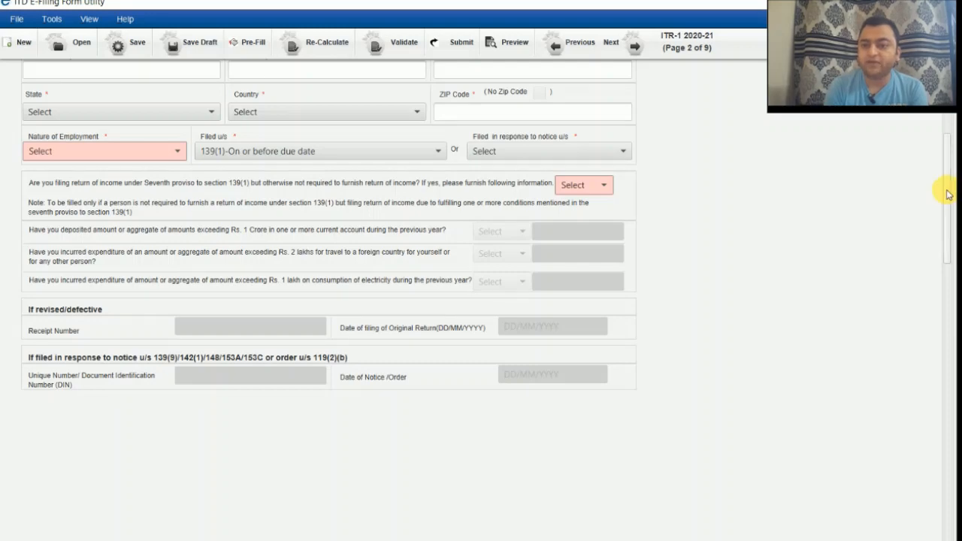
Open Computation of Income and Tax and examine the exempt allowance types in a new section 10 allowance row, leaving the row unsaved
drag(946, 191, 953, 107)
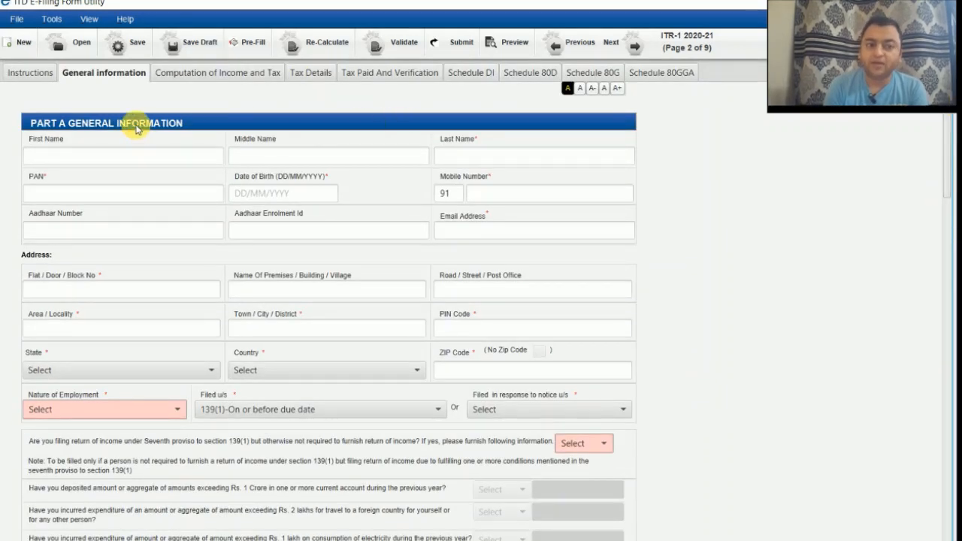
click(197, 76)
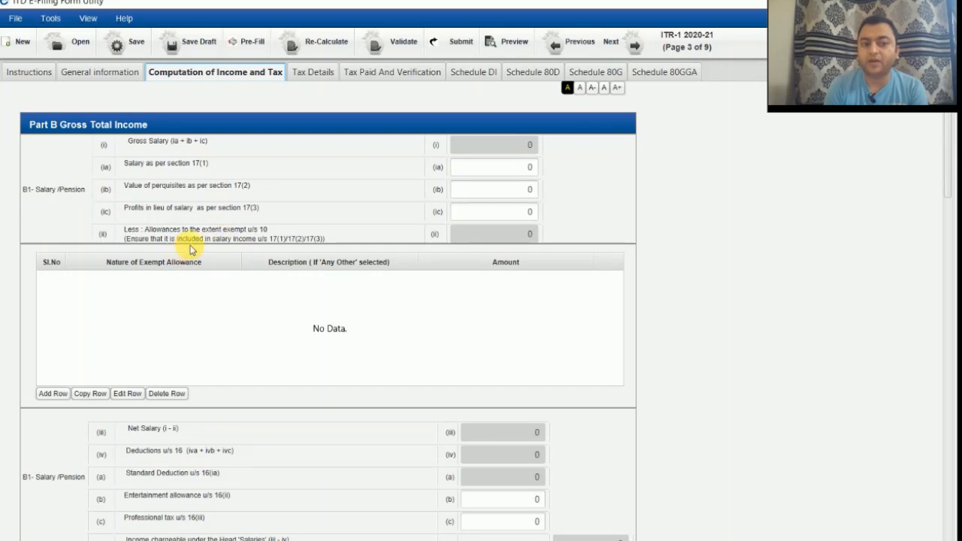
click(60, 398)
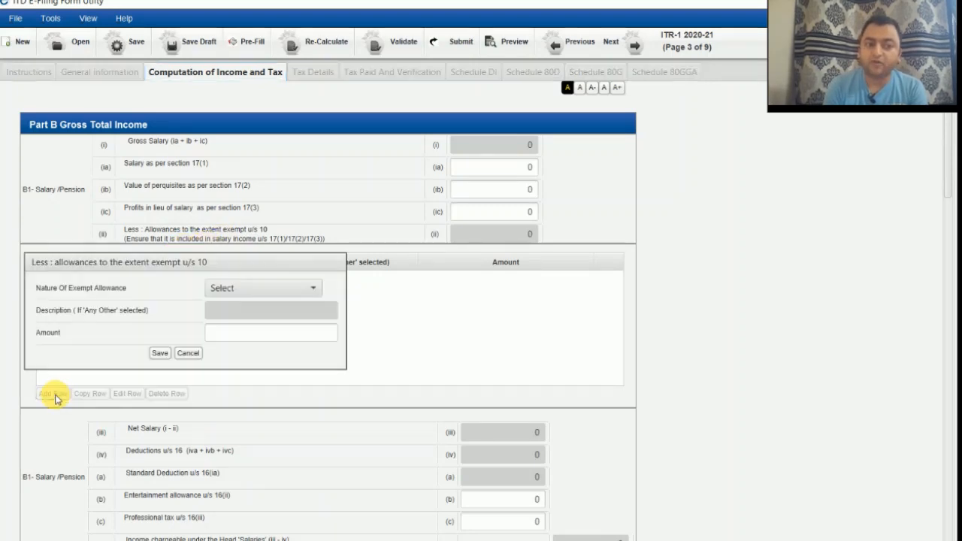
click(242, 289)
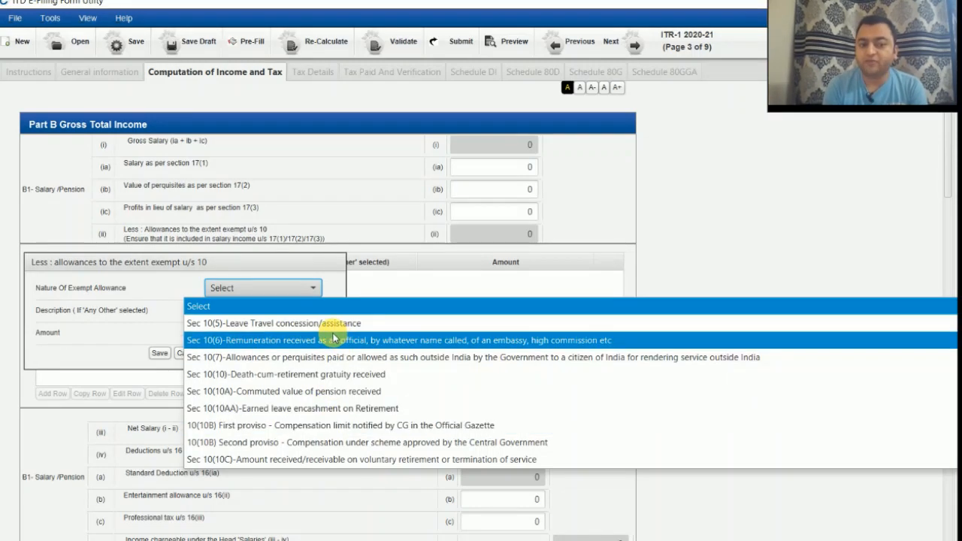
click(396, 272)
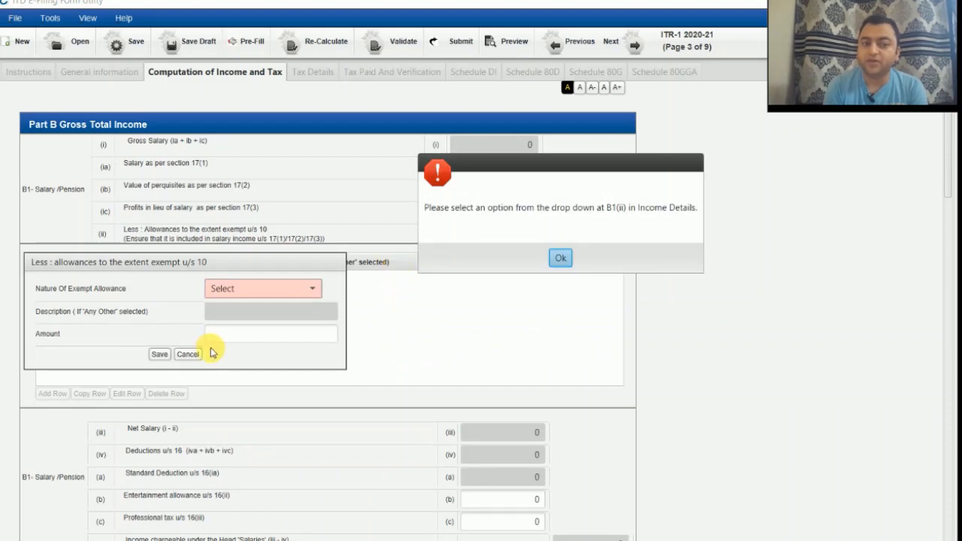
click(189, 357)
click(560, 257)
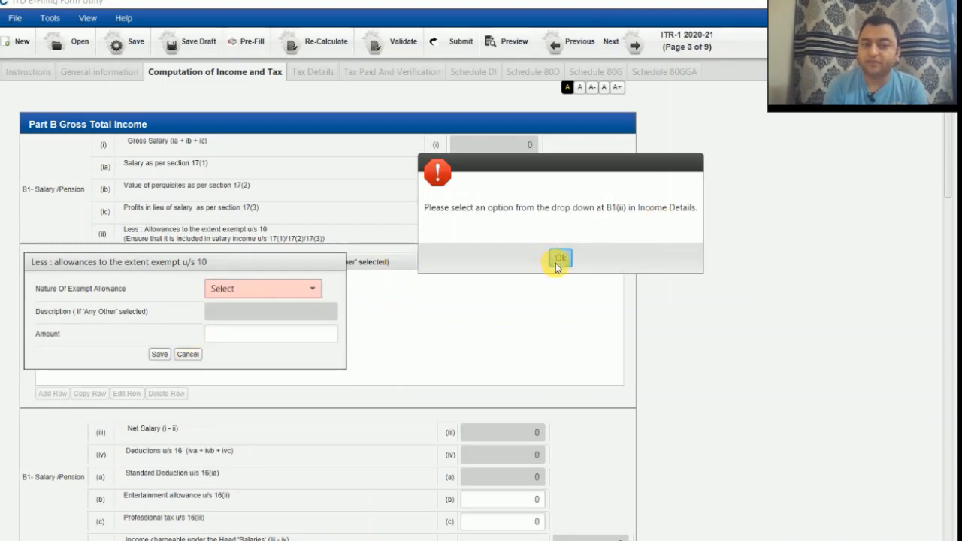
click(188, 339)
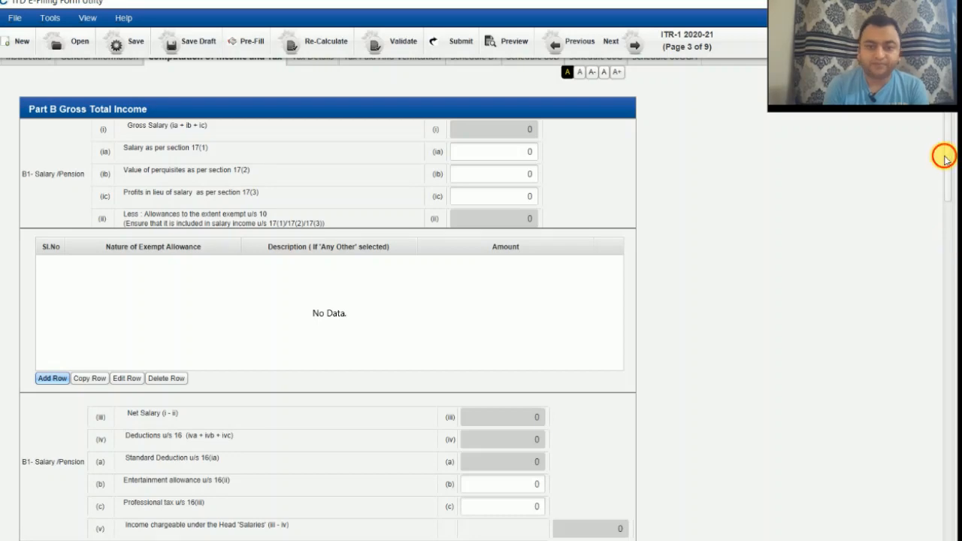
Examine the salary deduction fields and the Type of House Property options in Part B without choosing one
drag(940, 155, 938, 211)
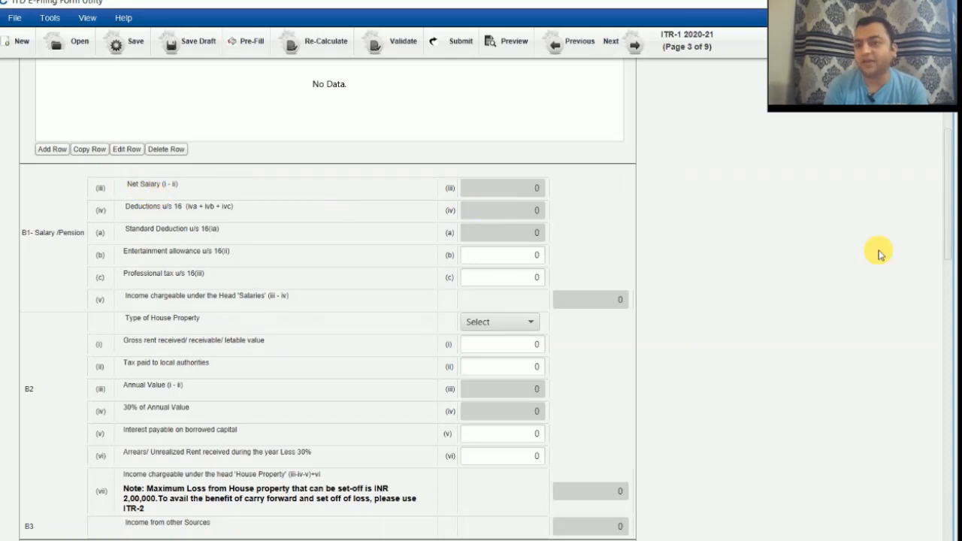
drag(945, 216, 939, 167)
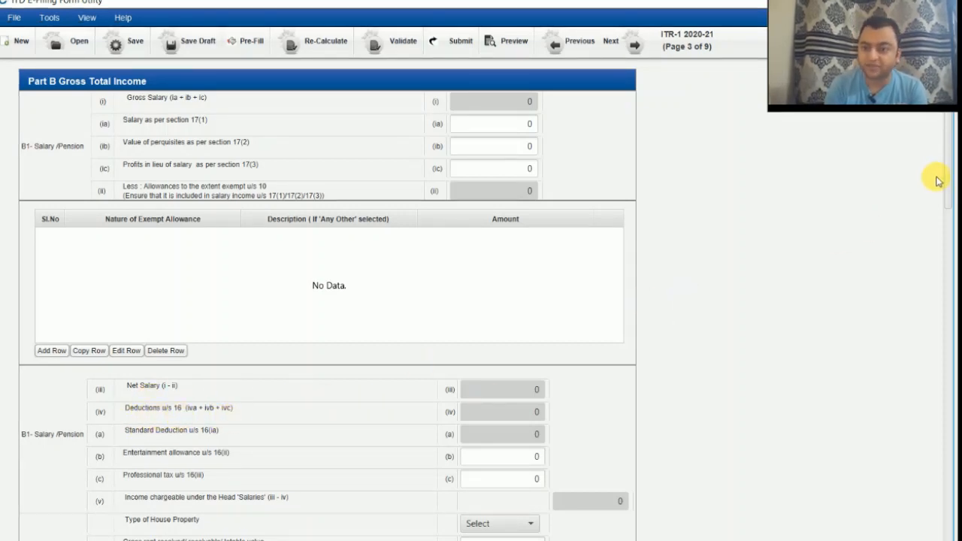
drag(948, 182, 927, 236)
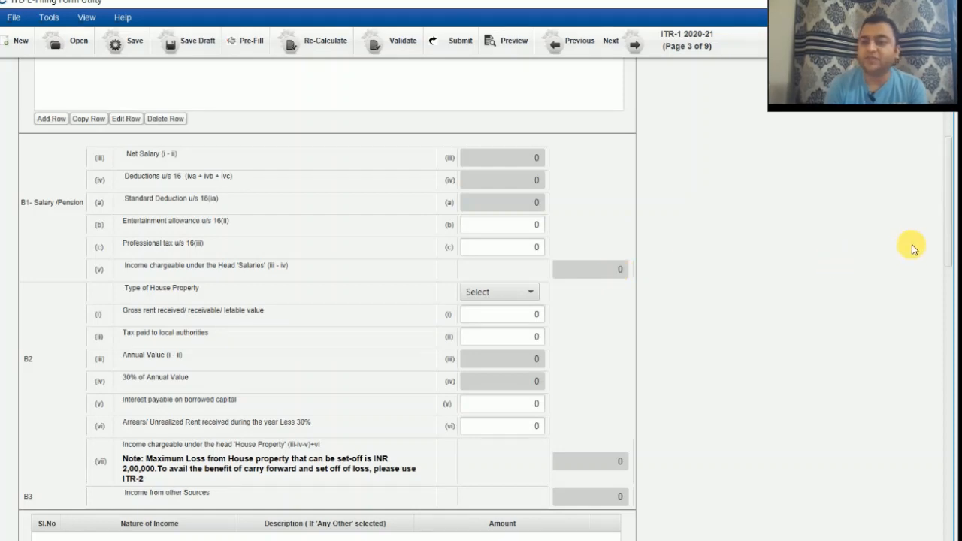
drag(940, 229, 937, 268)
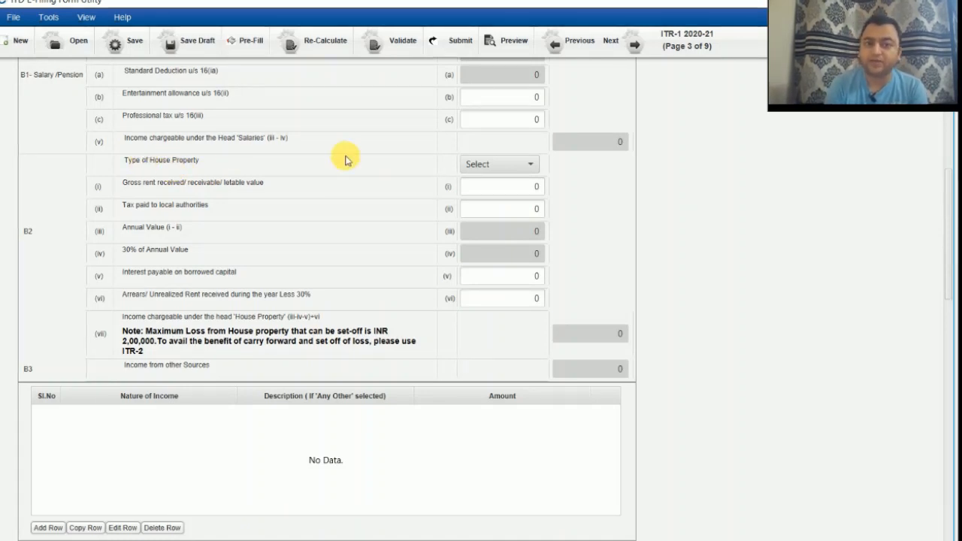
click(516, 167)
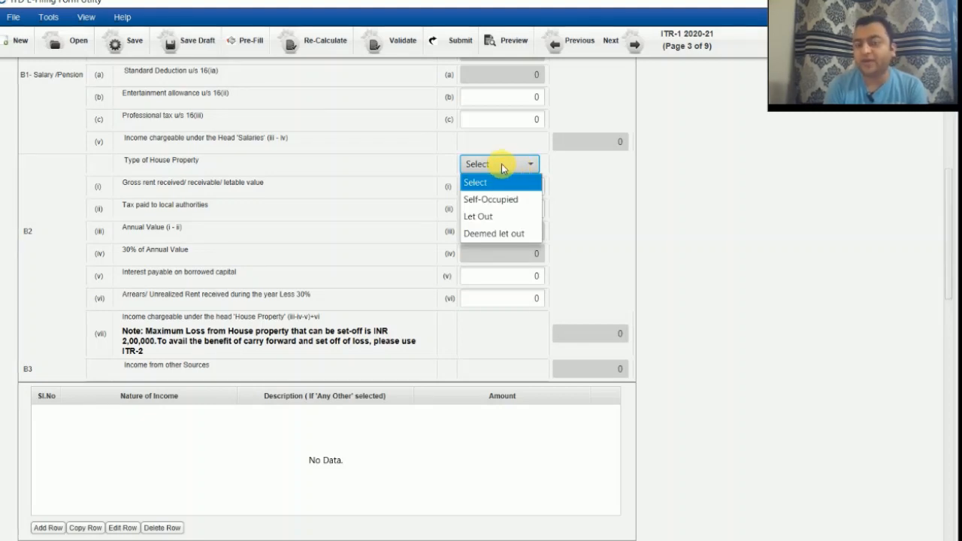
click(501, 165)
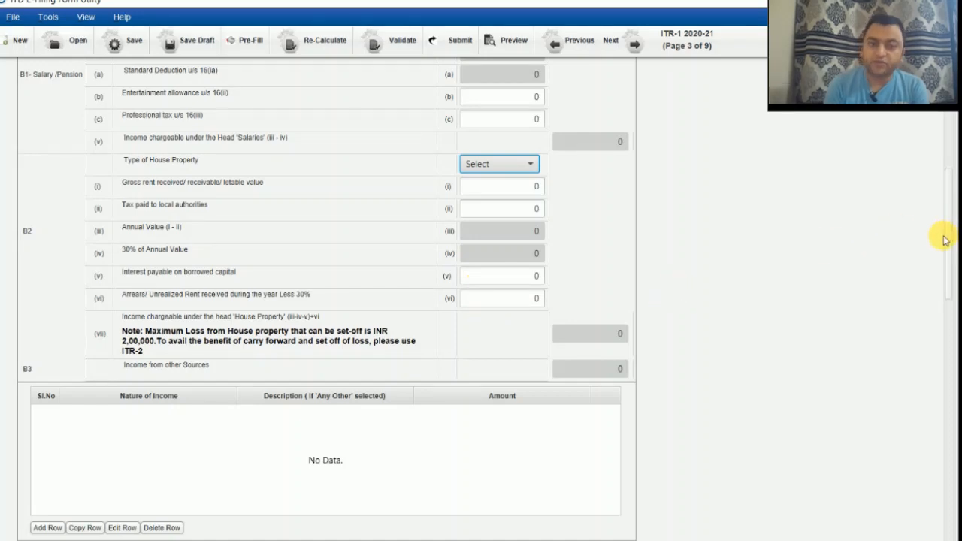
Examine the Nature of Income options in a new Income from other Sources row and cancel the row
scroll(945, 243, down, 1)
drag(944, 243, 944, 259)
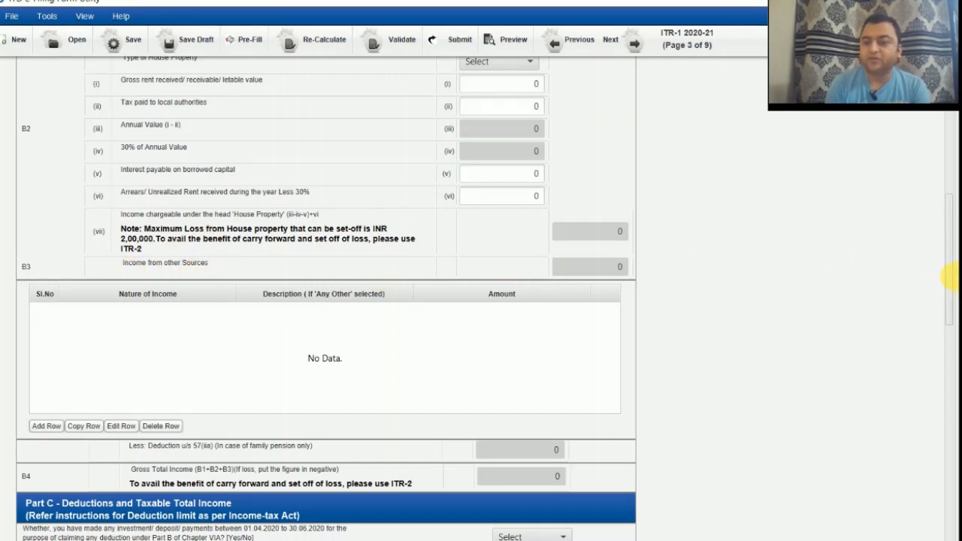
drag(946, 273, 940, 315)
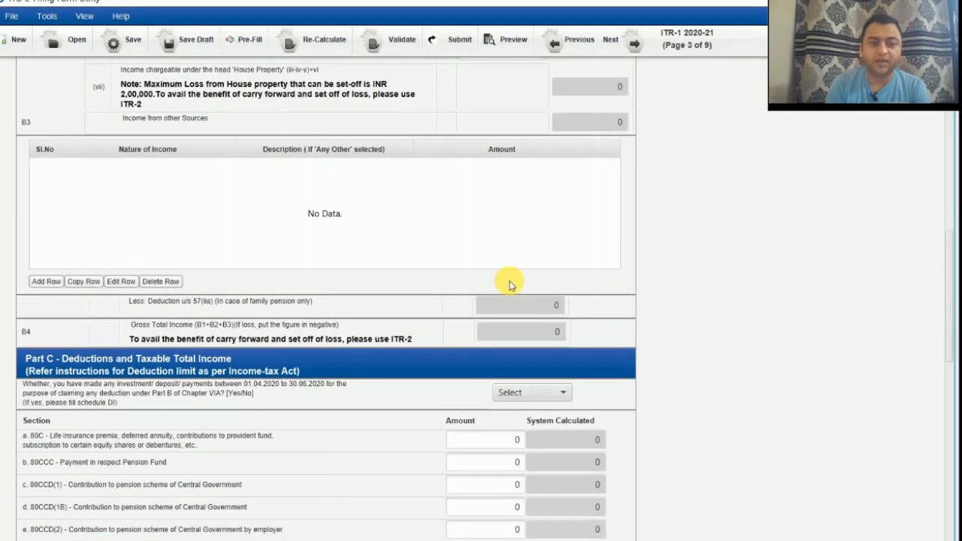
click(46, 282)
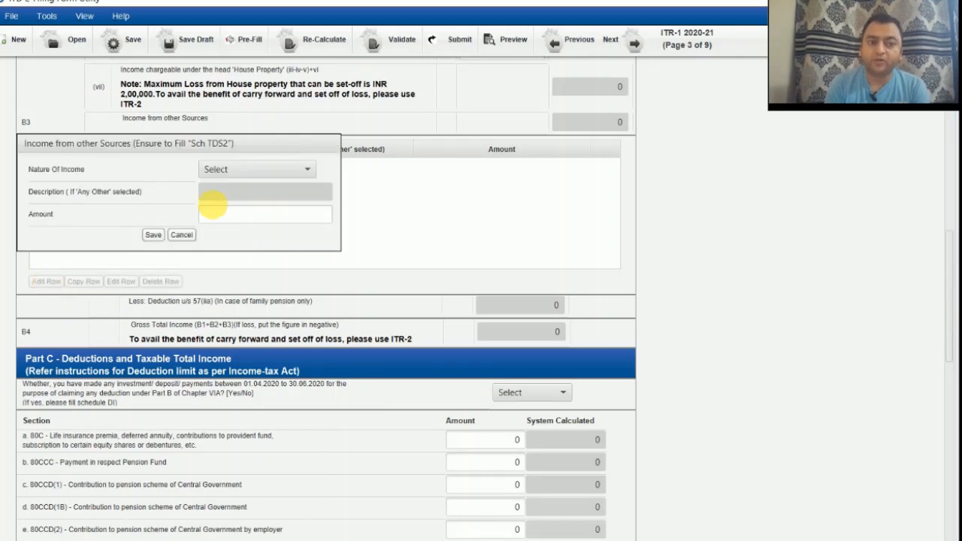
click(248, 169)
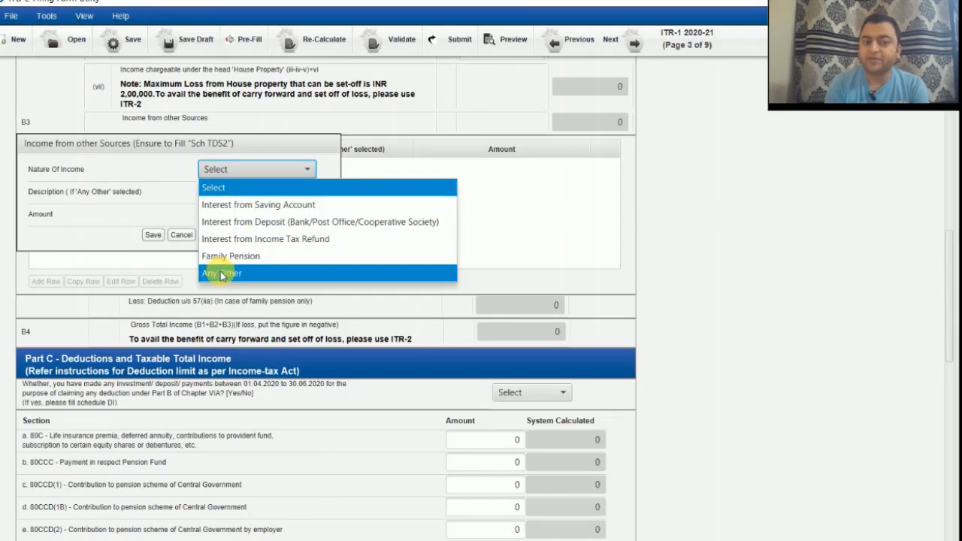
click(154, 235)
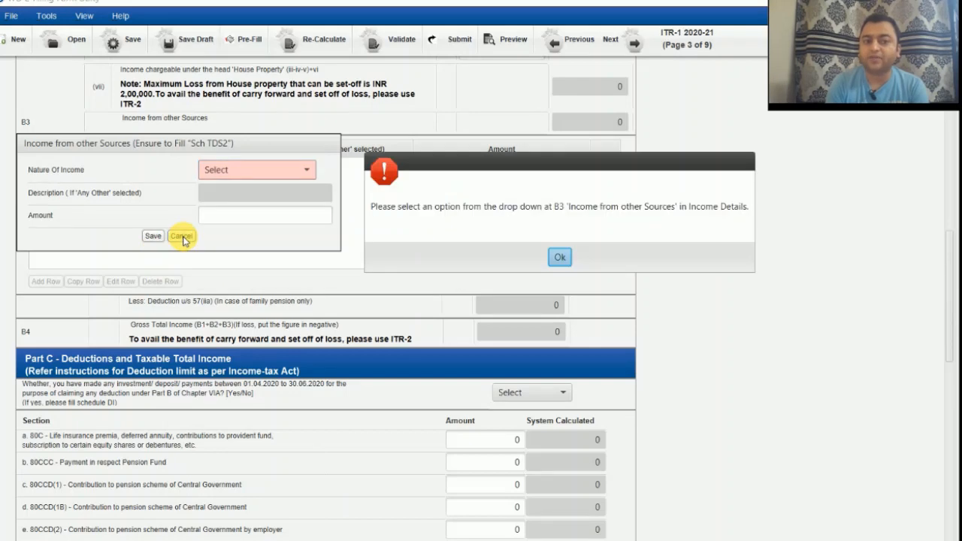
click(560, 257)
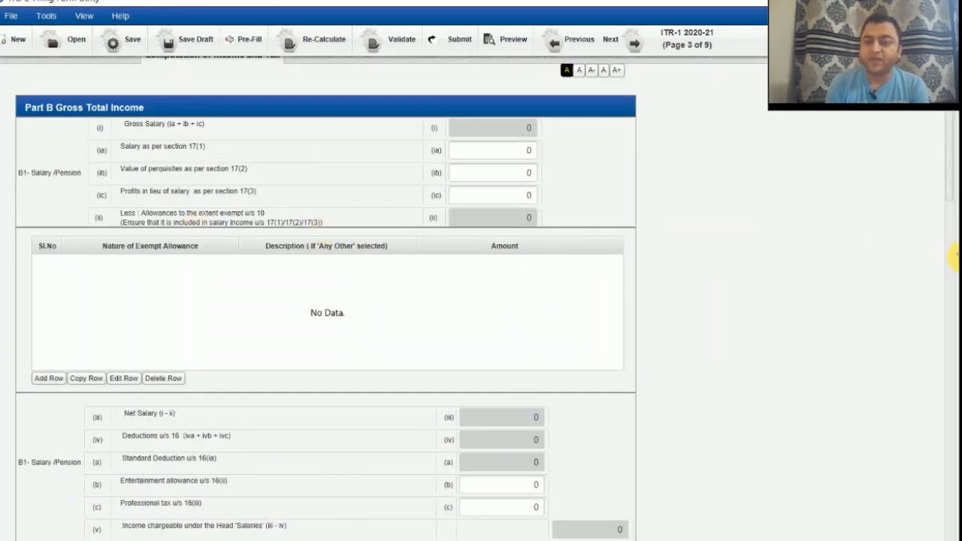
drag(944, 193, 944, 376)
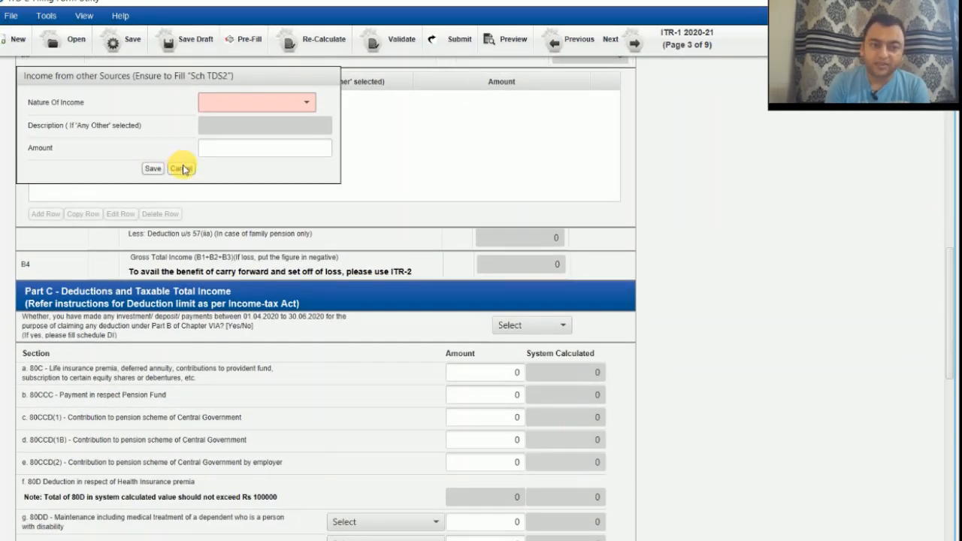
click(181, 169)
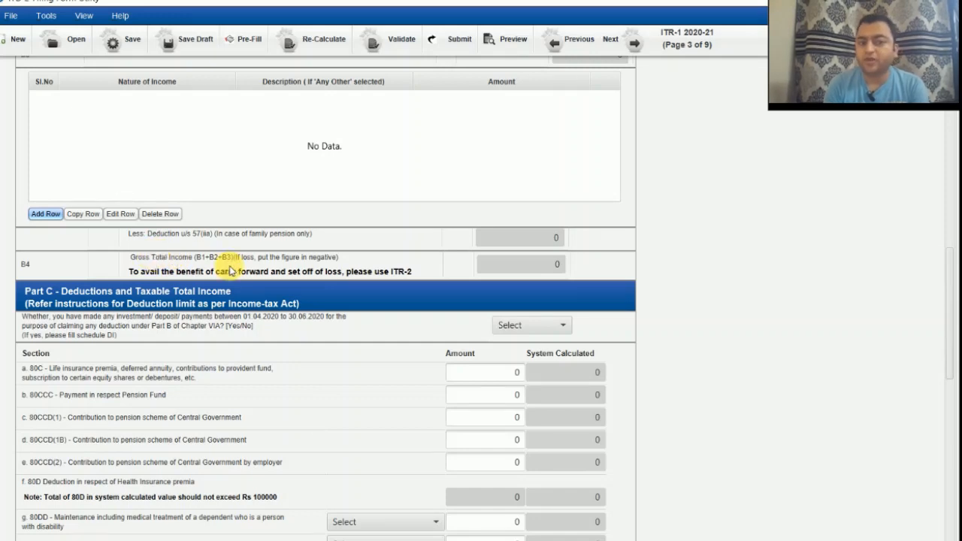
Examine the Chapter VI-A deduction fields in Part C, and open Schedule DI to view its details of investments
click(951, 313)
drag(950, 313, 944, 326)
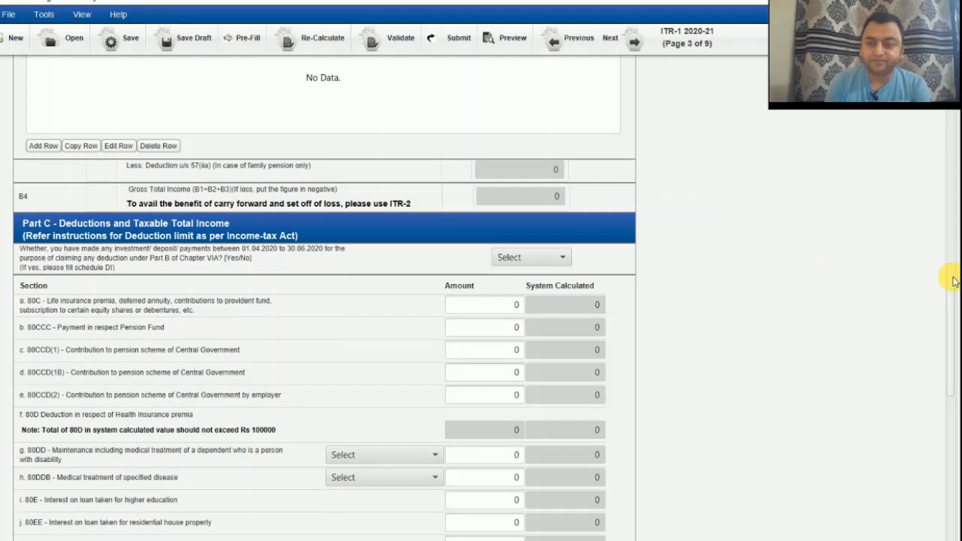
drag(948, 279, 947, 317)
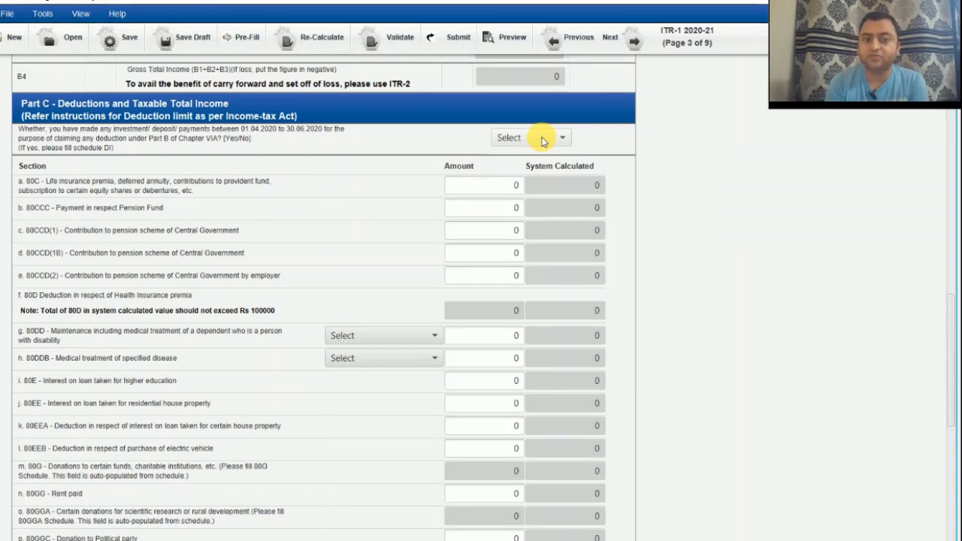
drag(940, 350, 942, 47)
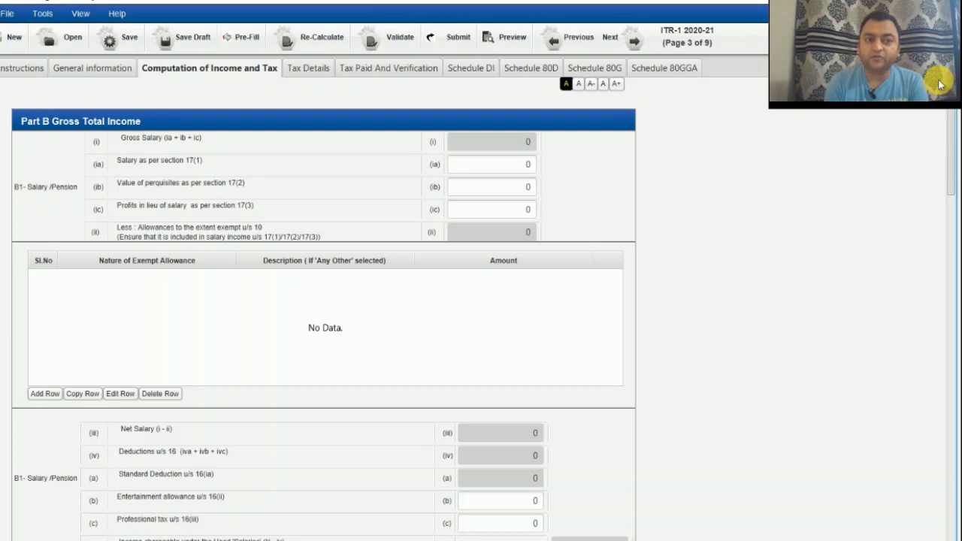
click(460, 69)
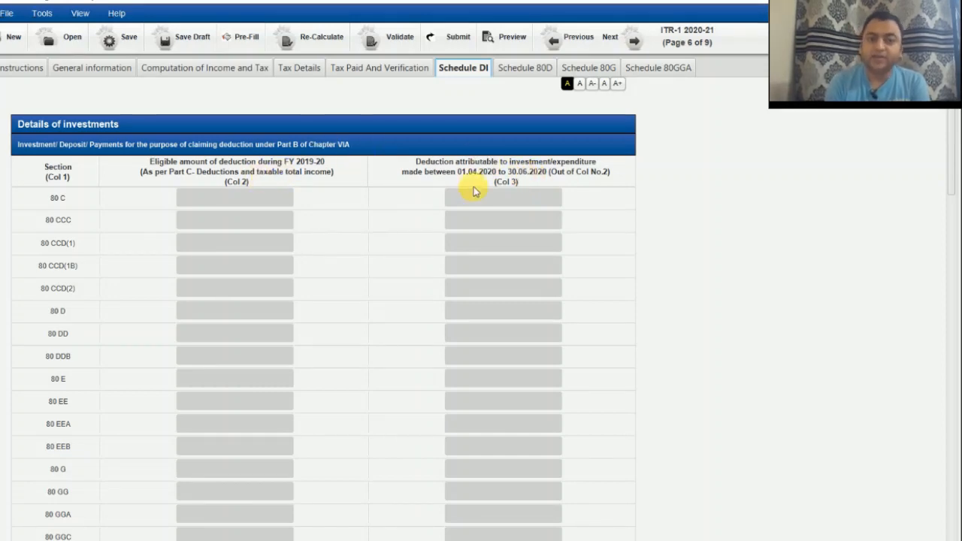
Review the Part C deductions in Computation of Income and Tax again and compare them with the Schedule DI columns
click(189, 67)
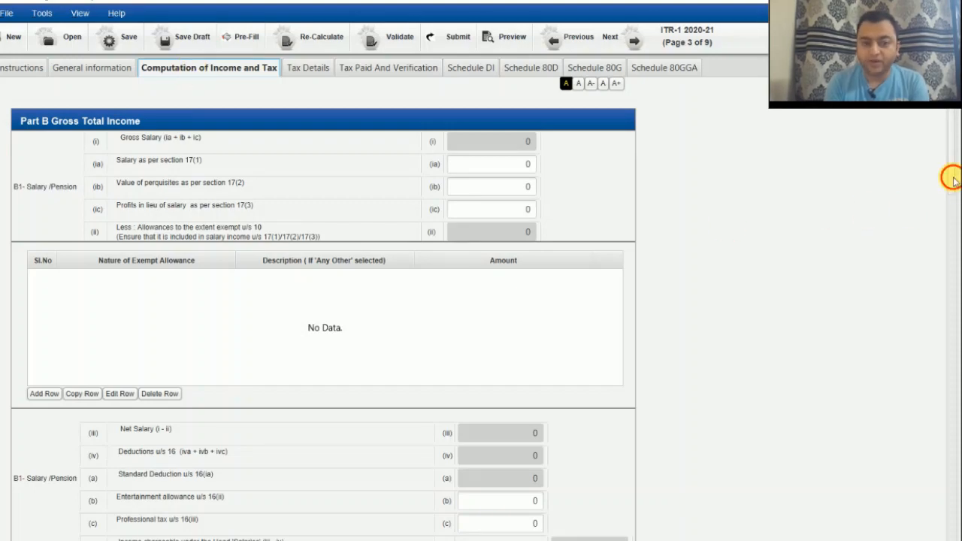
drag(951, 174, 922, 416)
scroll(923, 415, down, 1)
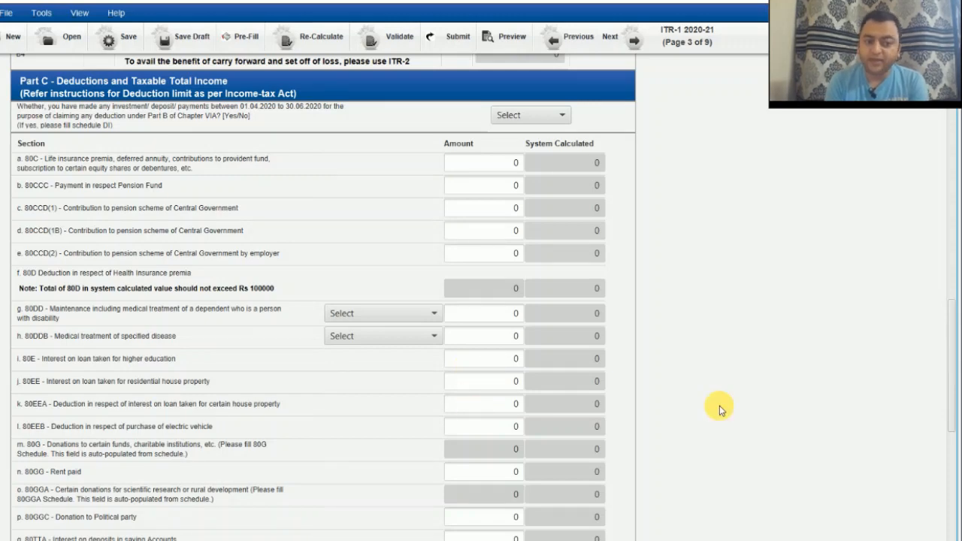
drag(950, 316, 942, 51)
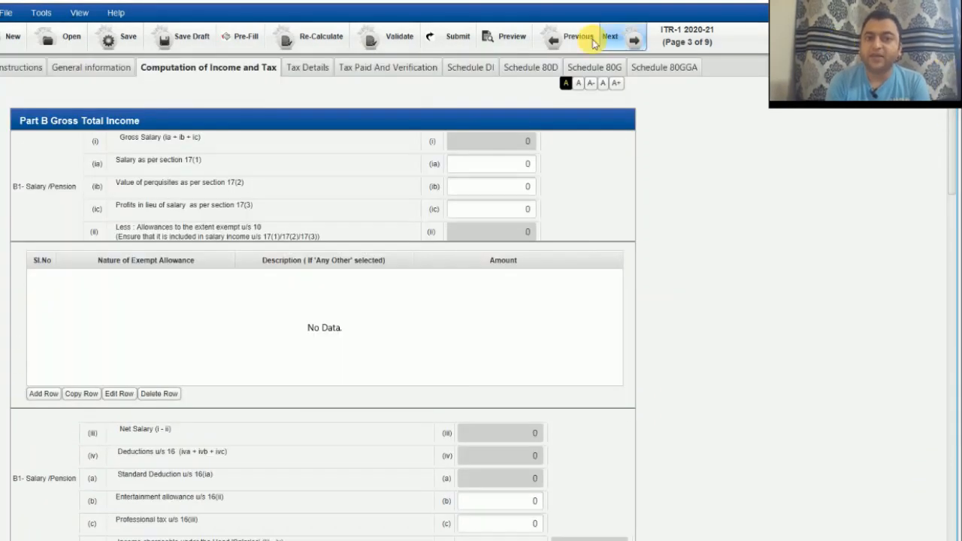
click(472, 69)
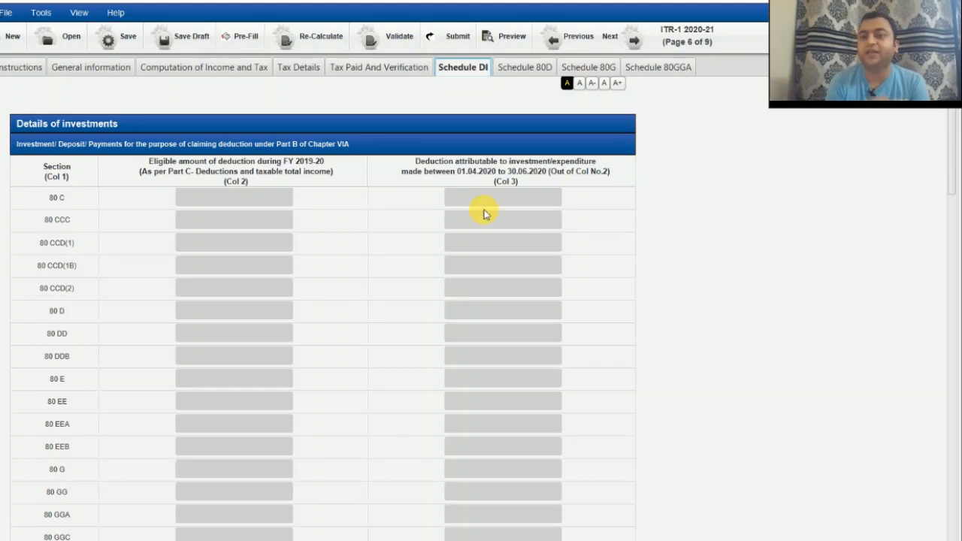
Examine the health insurance fields and the family senior citizen question in Schedule 80D without choosing an answer
click(523, 67)
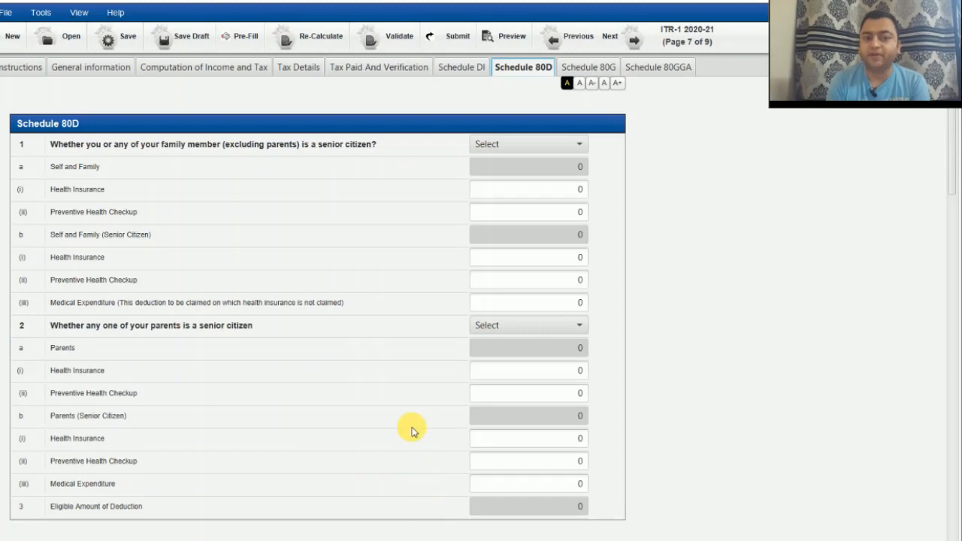
click(523, 144)
click(367, 156)
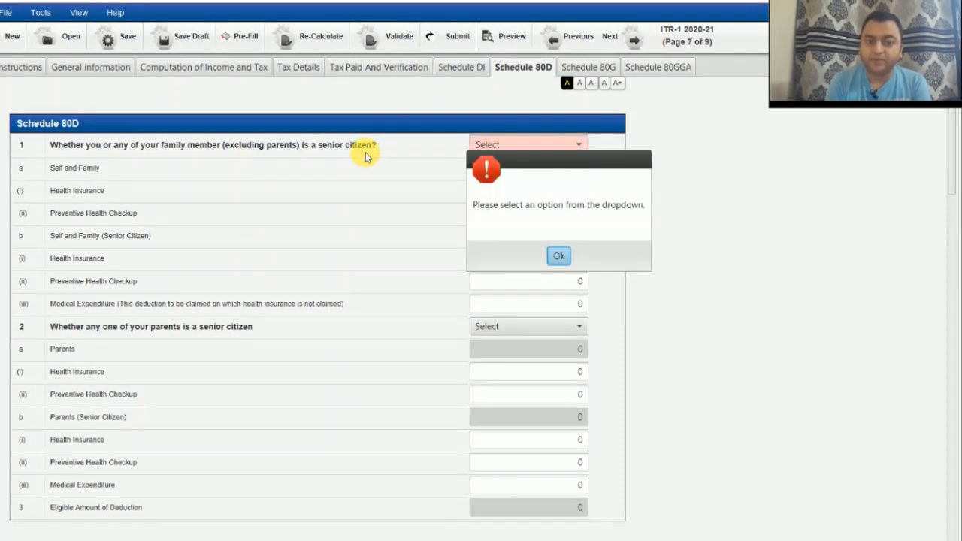
click(558, 255)
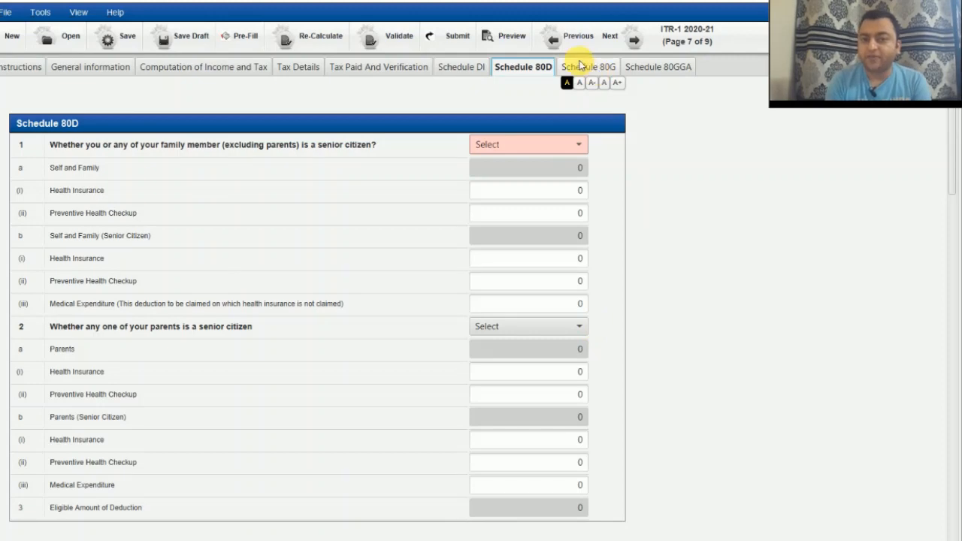
View the donation tables in Schedule 80G and Schedule 80GGA
click(586, 67)
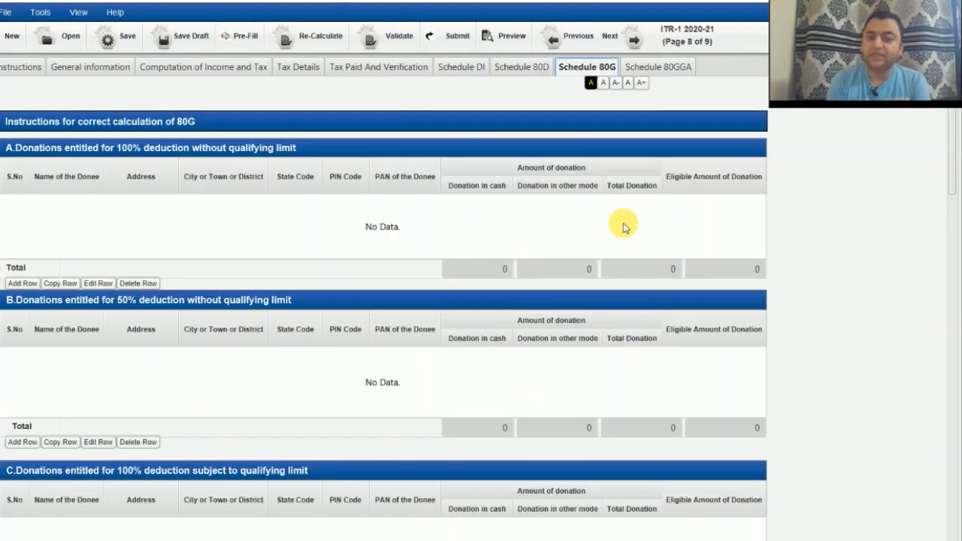
click(658, 66)
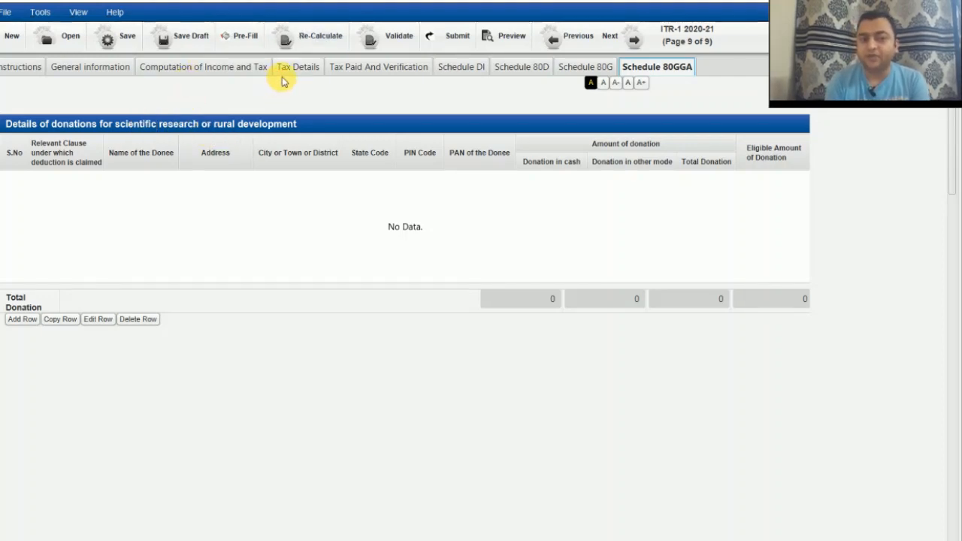
In Computation of Income and Tax, examine the Nature of Income options in a new Exempt income row and cancel the row
click(237, 69)
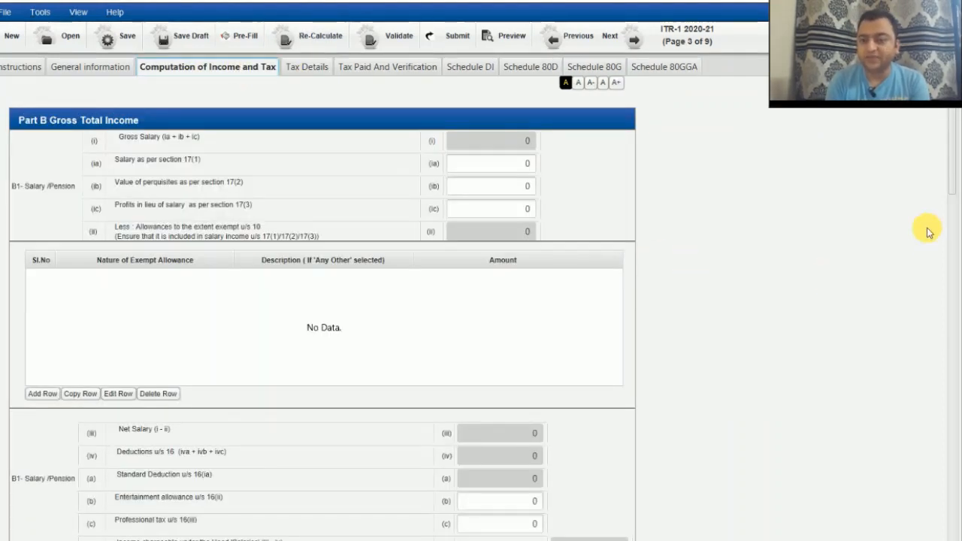
drag(947, 172, 945, 509)
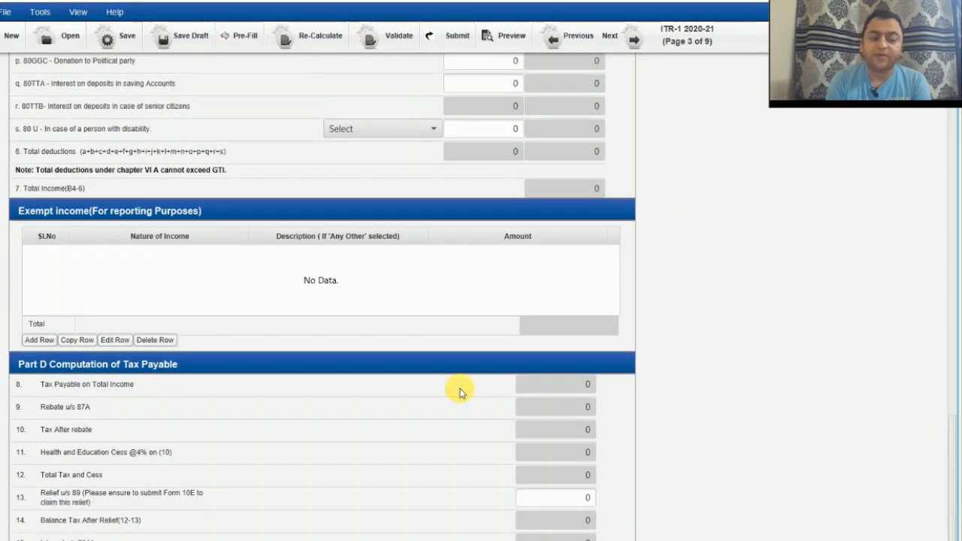
click(28, 343)
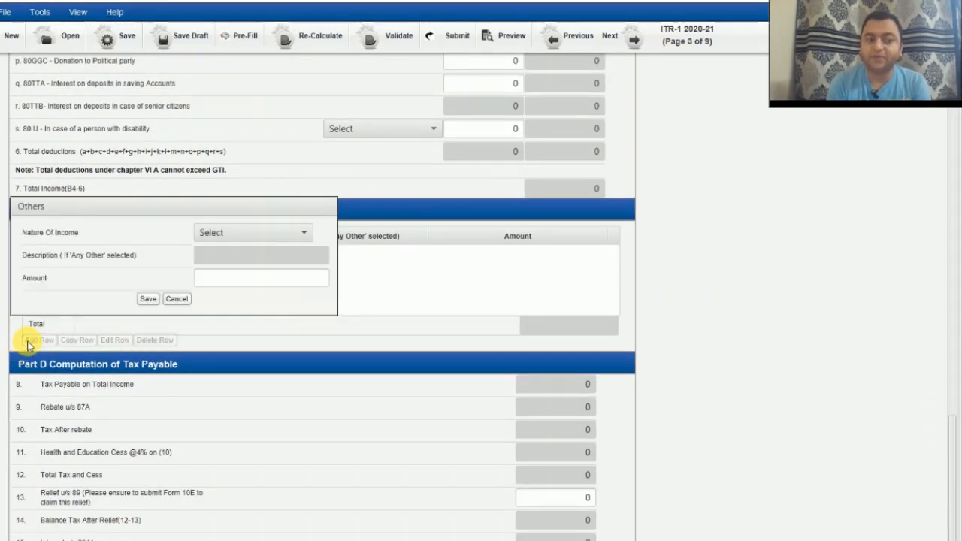
click(240, 235)
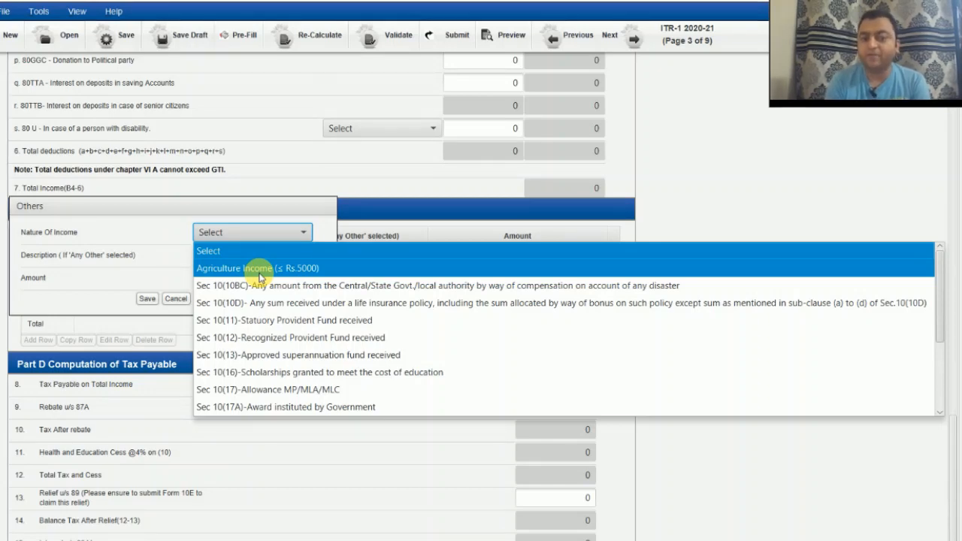
click(172, 208)
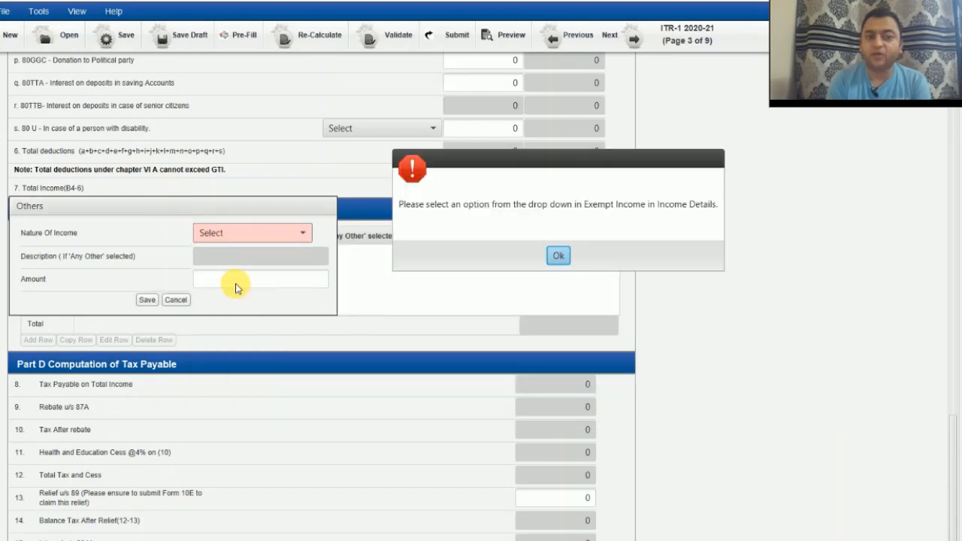
click(557, 256)
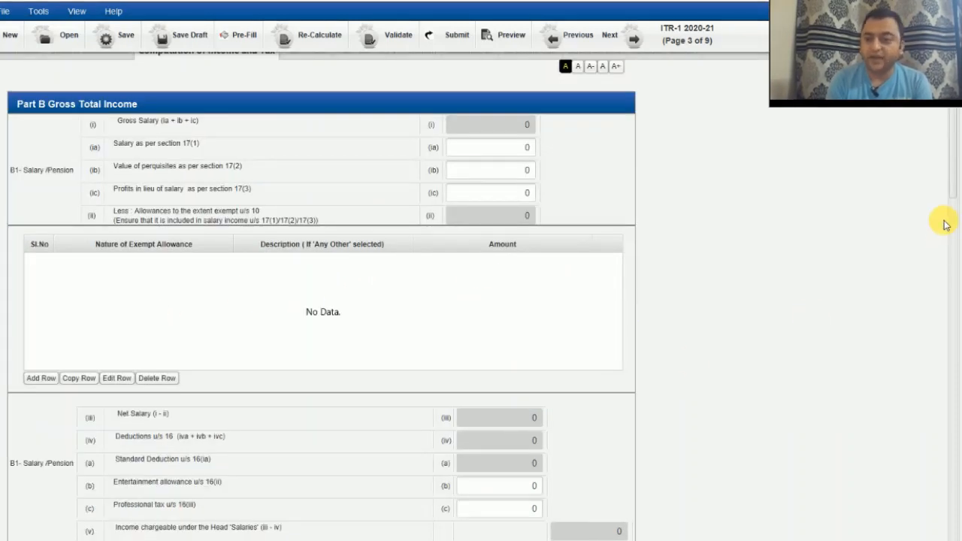
drag(947, 150, 924, 492)
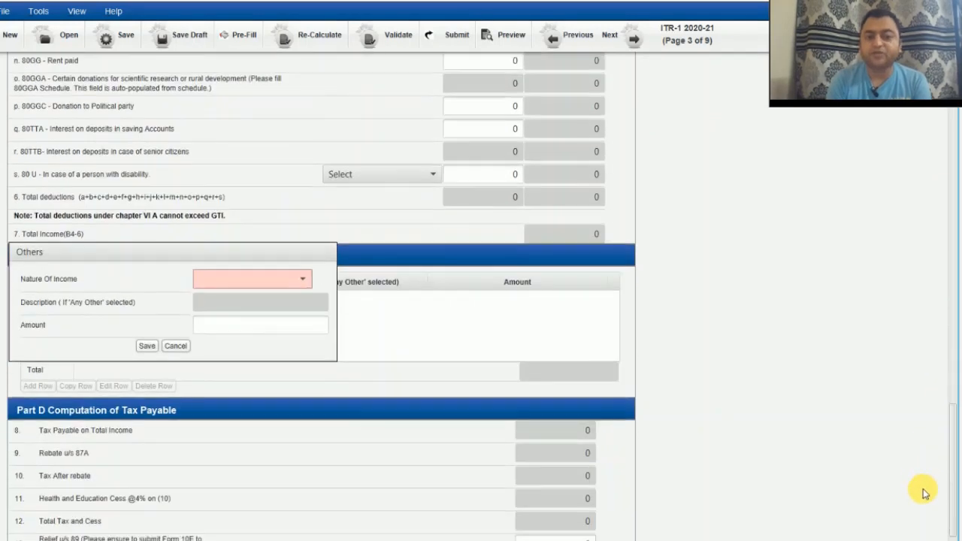
click(177, 346)
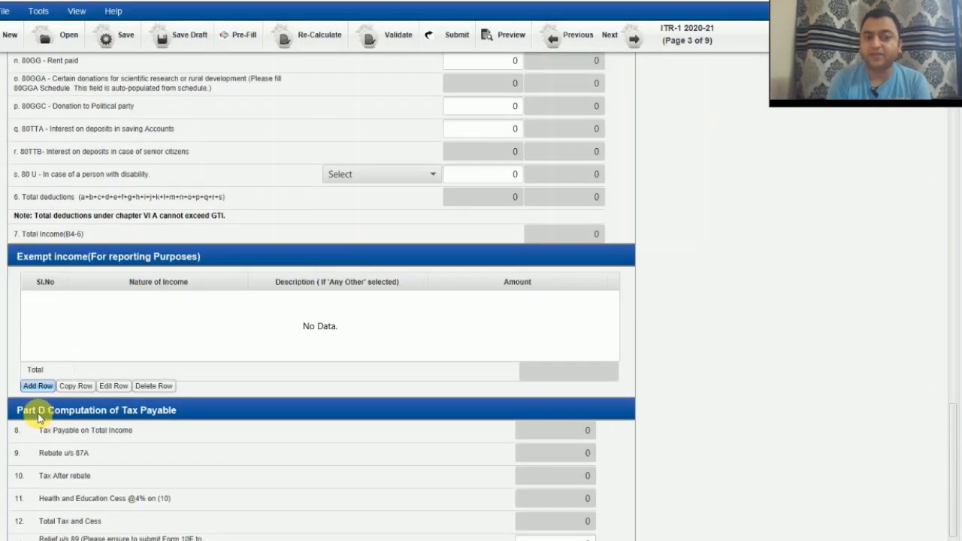
Examine the rebate, cess, relief, interest and fee fields in Part D Computation of Tax Payable
click(946, 458)
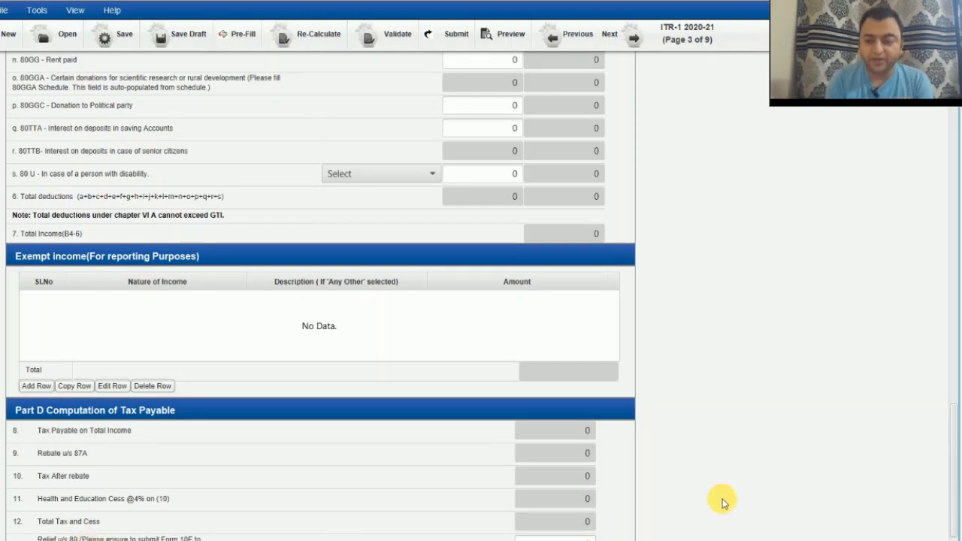
drag(952, 444, 940, 498)
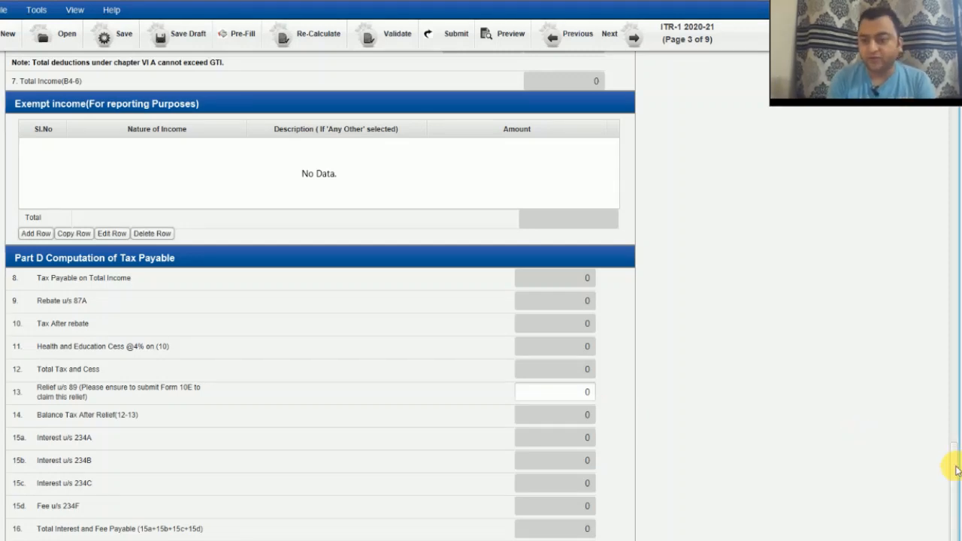
drag(956, 466, 955, 97)
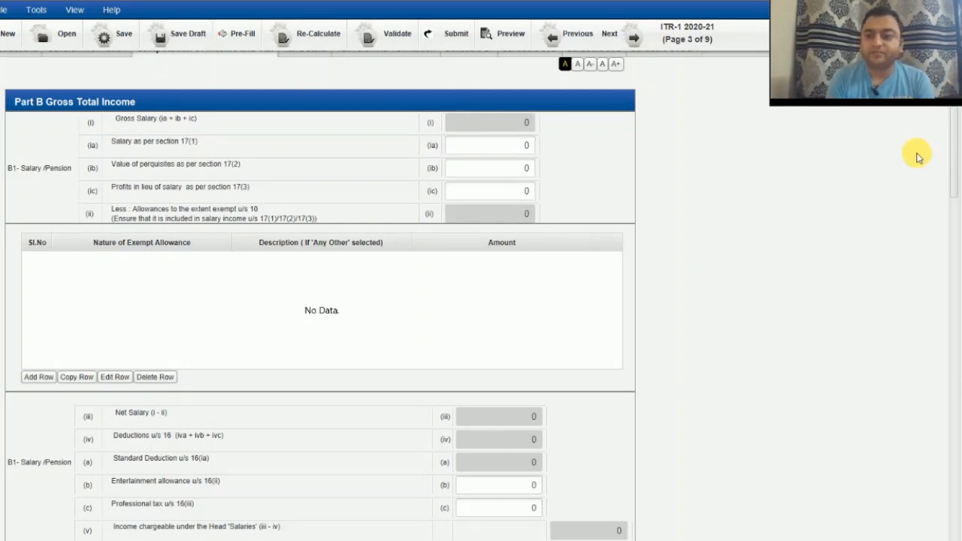
scroll(951, 168, up, 2)
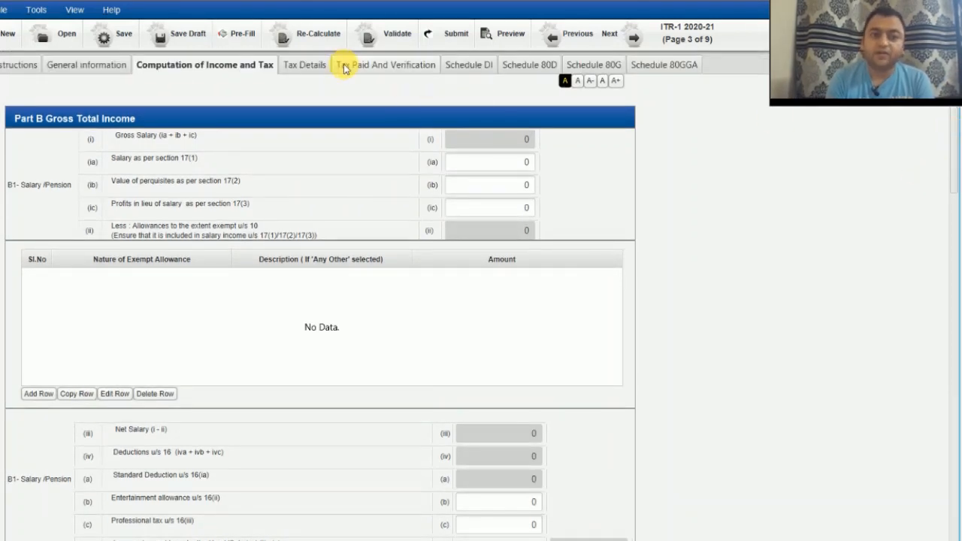
Examine the TDS1, TDS2, TDS3, TCS and Schedule IT tables in Tax Details
click(314, 66)
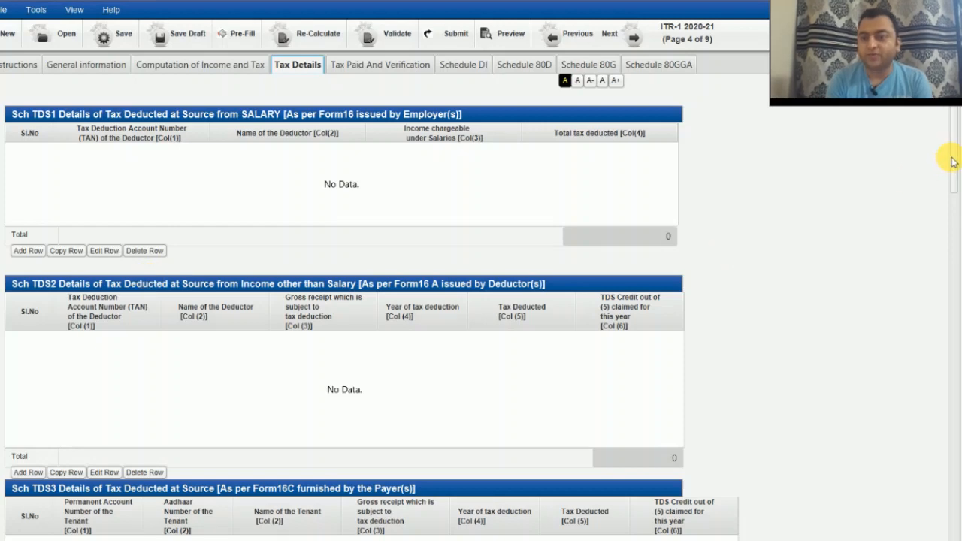
drag(951, 155, 948, 185)
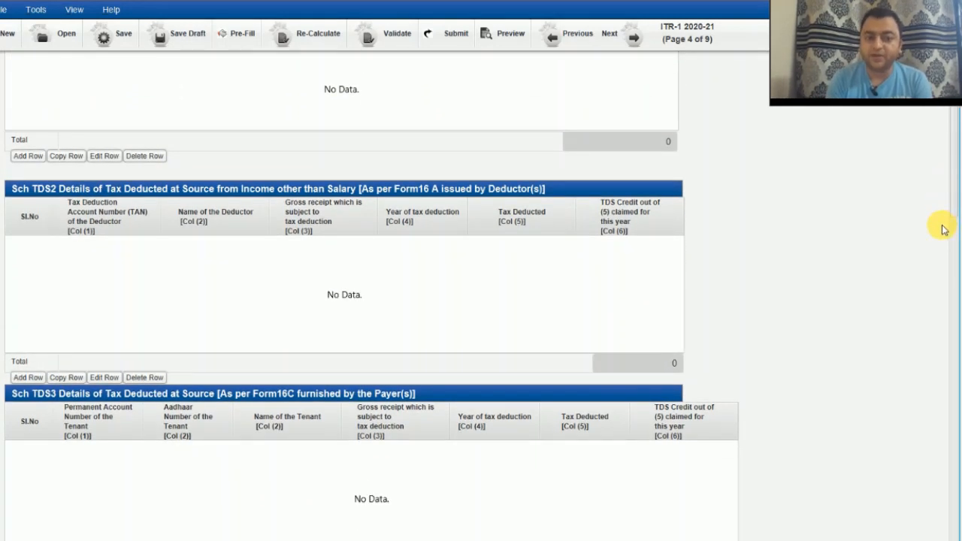
drag(954, 181, 947, 221)
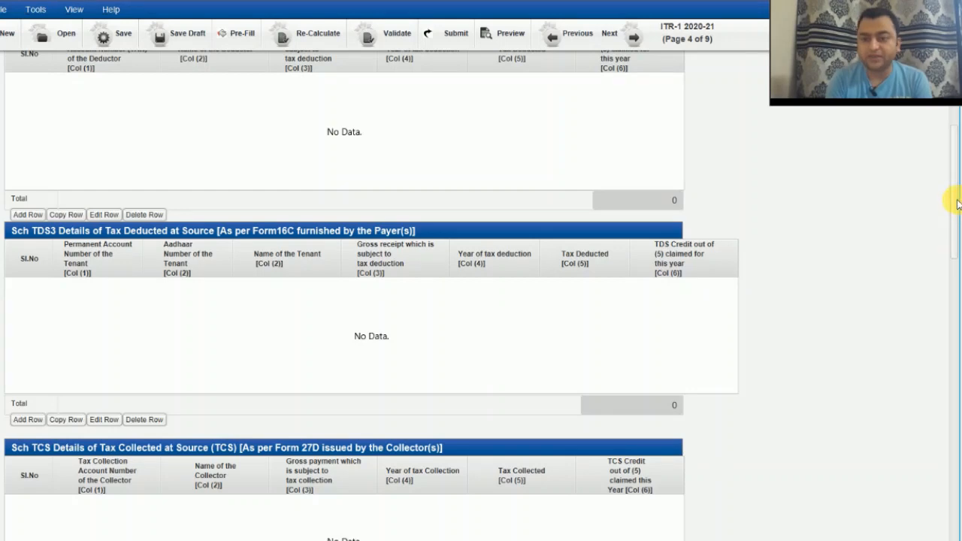
drag(952, 200, 945, 309)
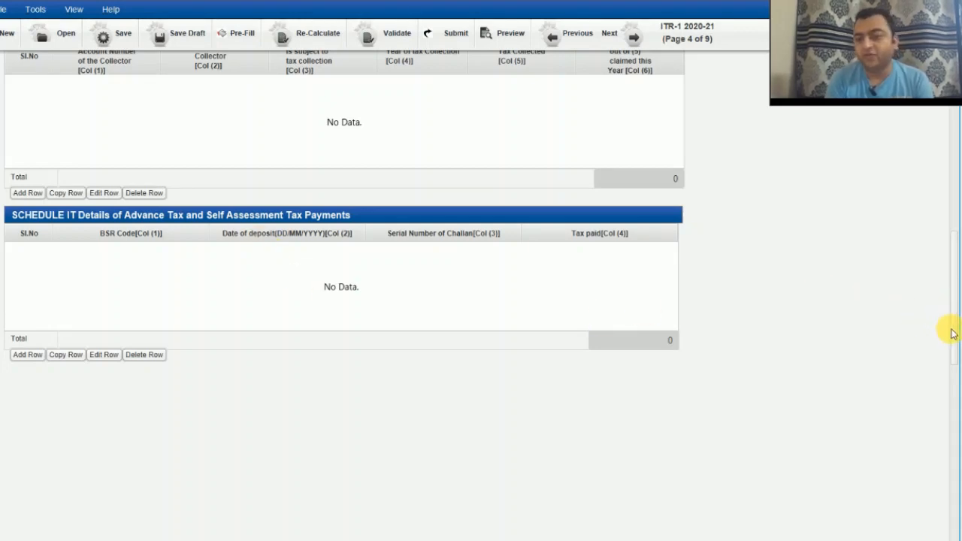
drag(951, 329, 955, 156)
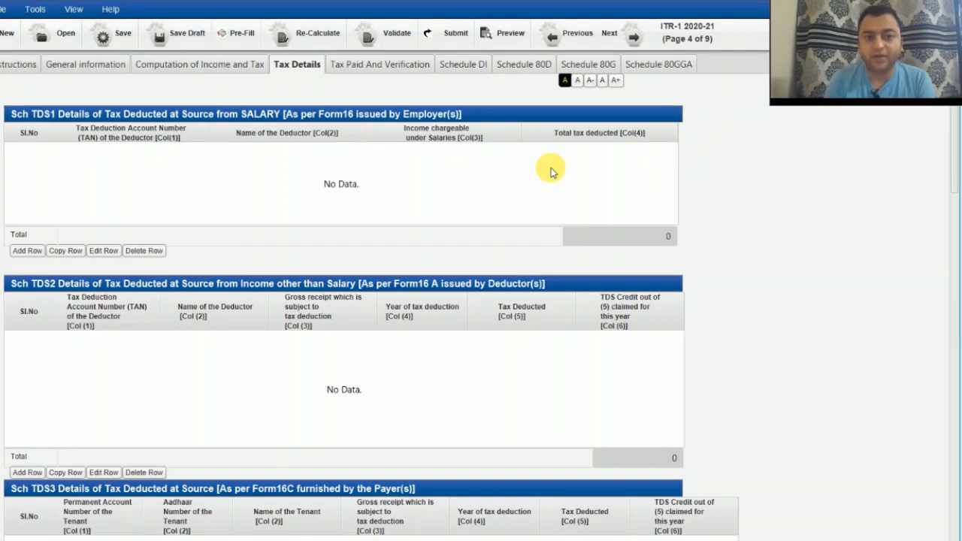
Explore the Pre-Fill import, agreeing to save the ITR form but closing the XML file selection, and return to General information
click(235, 43)
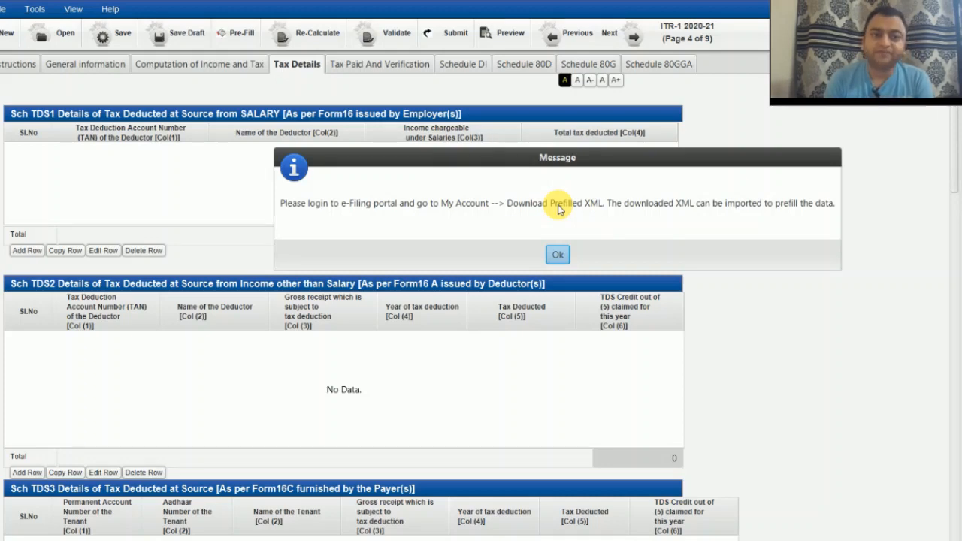
click(558, 255)
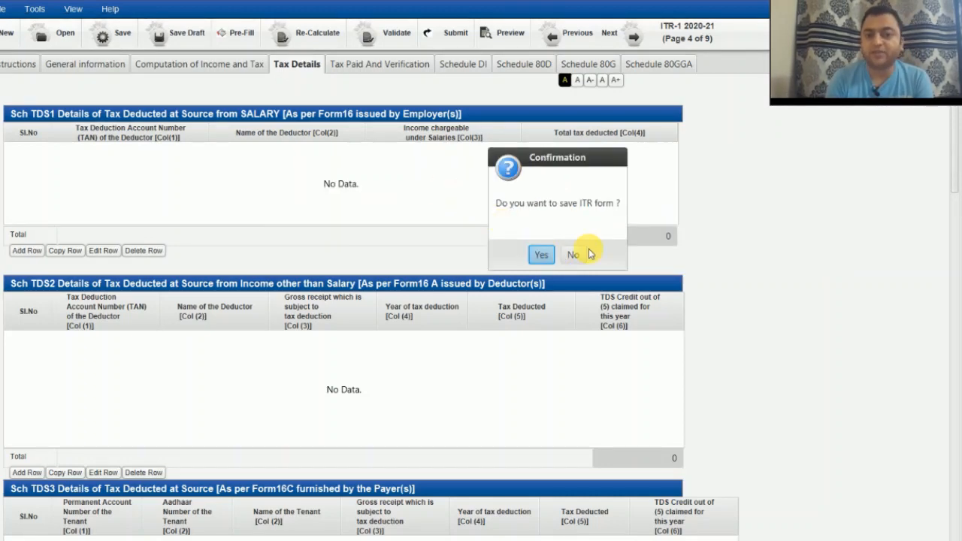
click(539, 250)
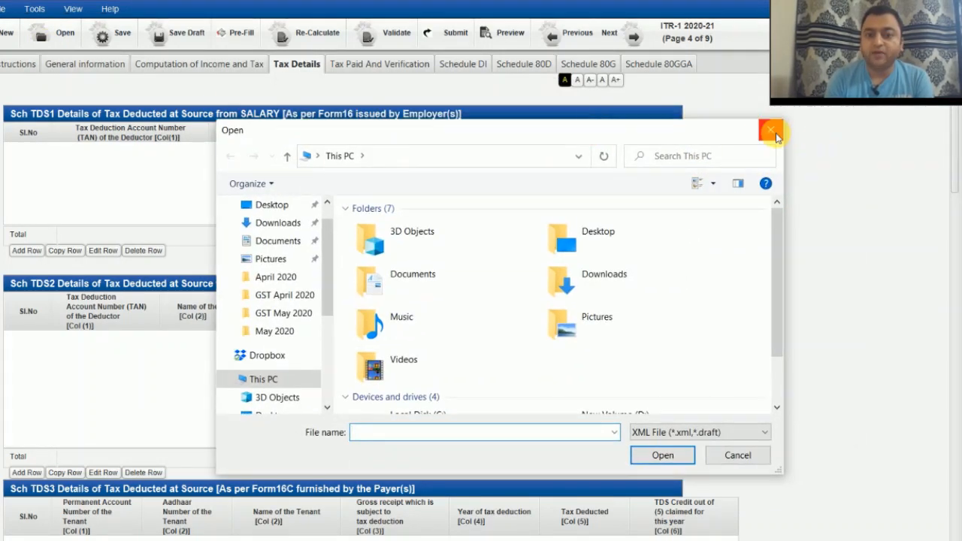
click(771, 131)
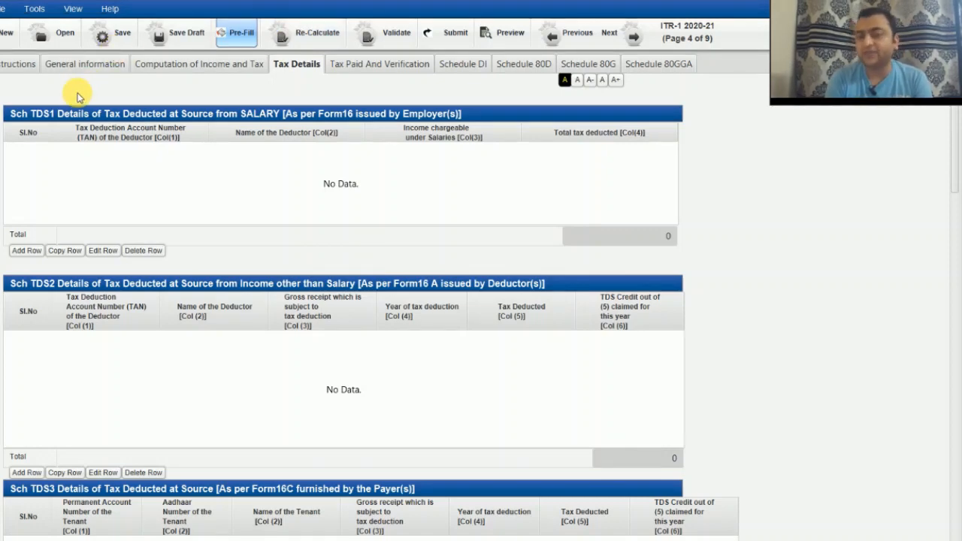
click(71, 67)
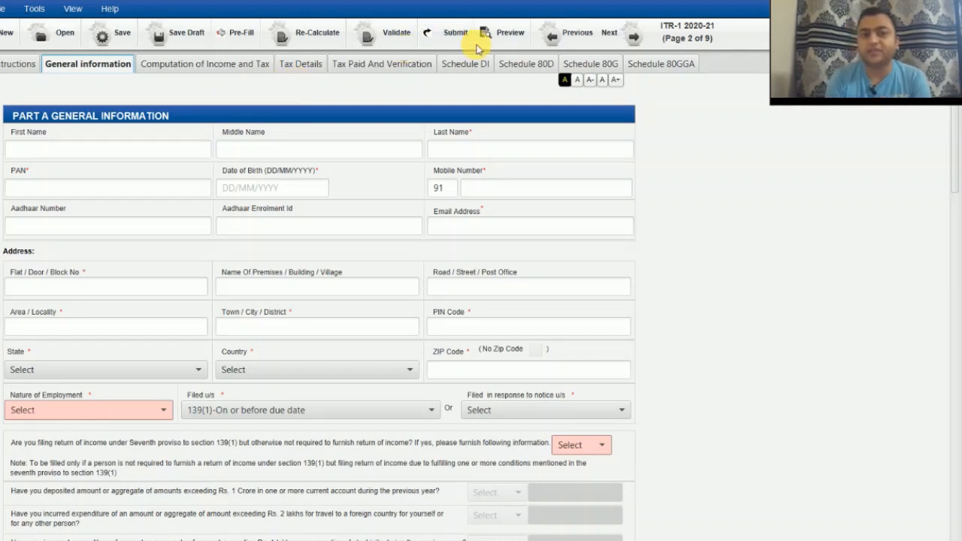
Examine the Taxes Paid fields, bank account details table and Verification declaration in Tax Paid And Verification
click(383, 64)
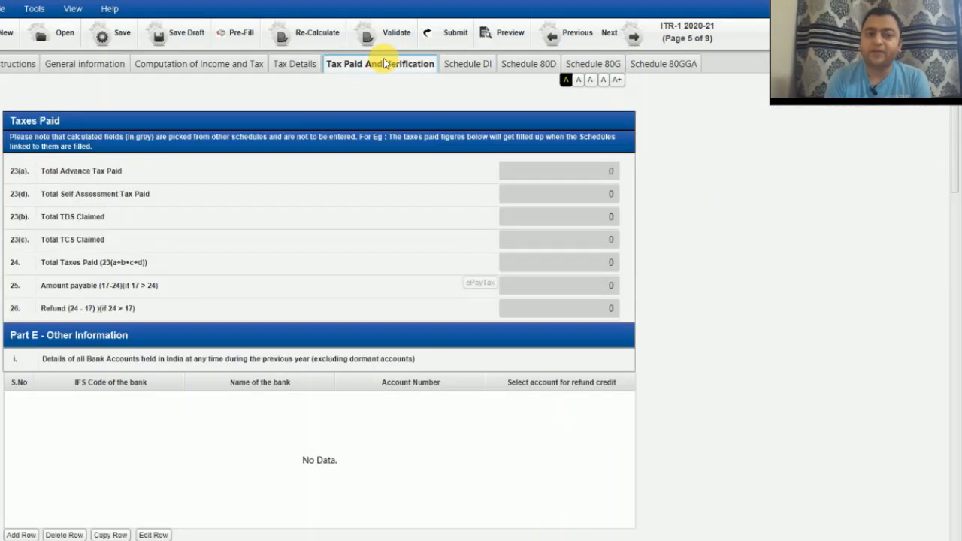
click(203, 68)
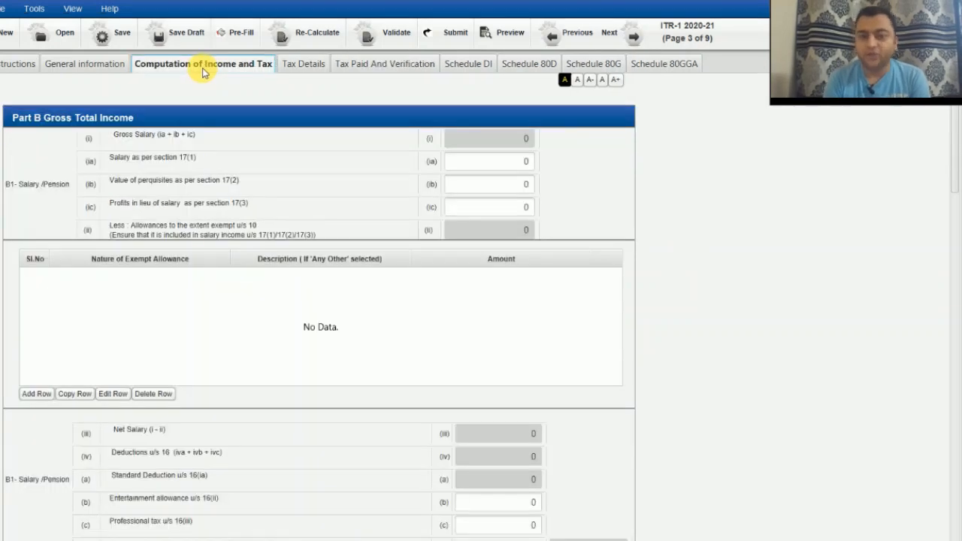
click(368, 66)
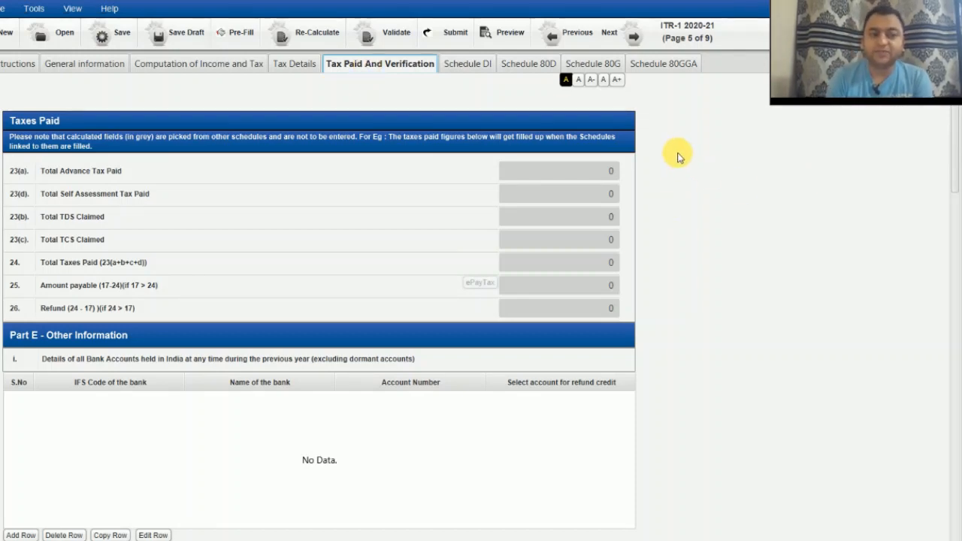
click(281, 63)
click(381, 63)
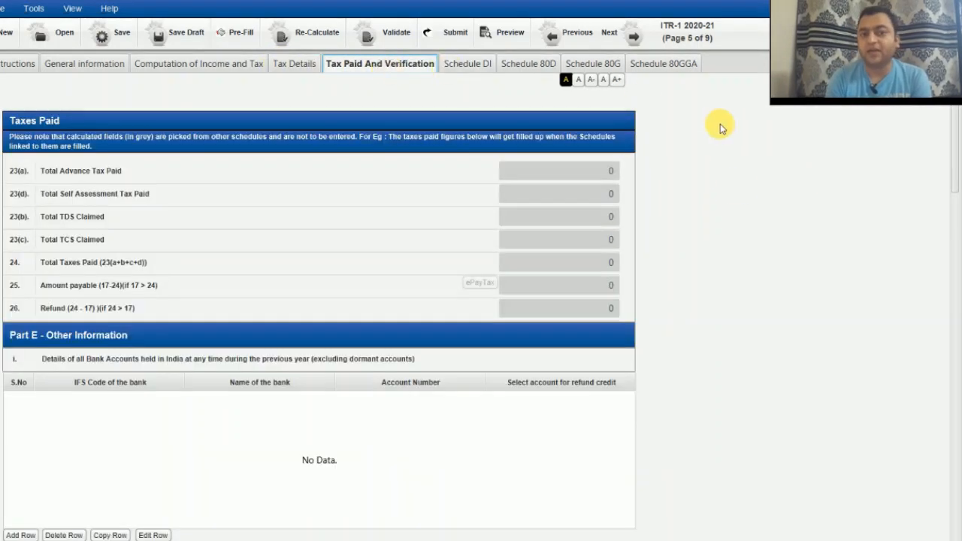
drag(951, 155, 951, 175)
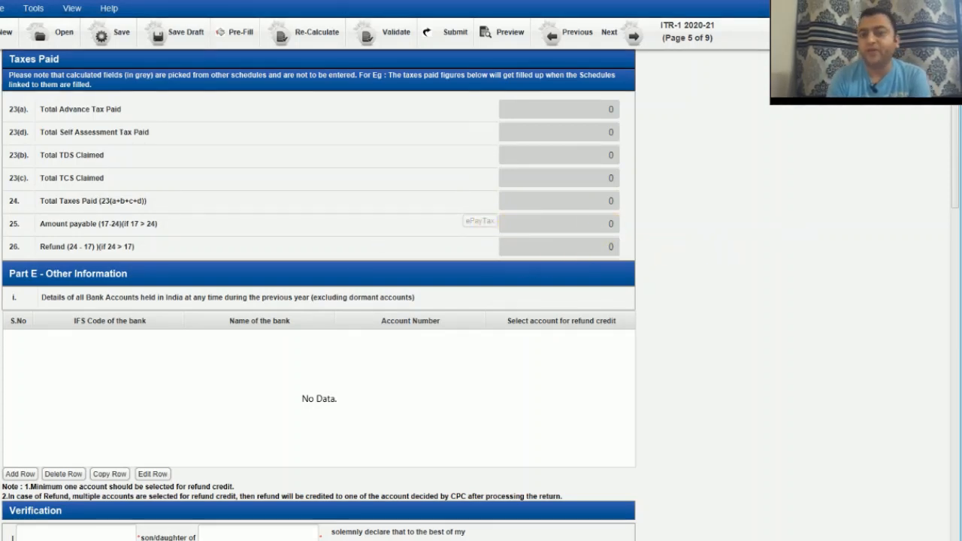
drag(950, 167, 953, 206)
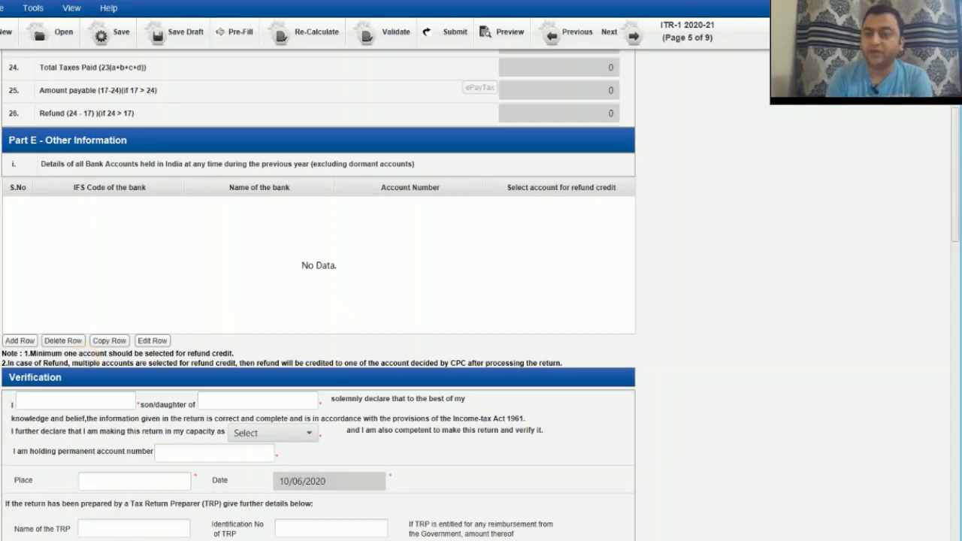
drag(956, 181, 947, 238)
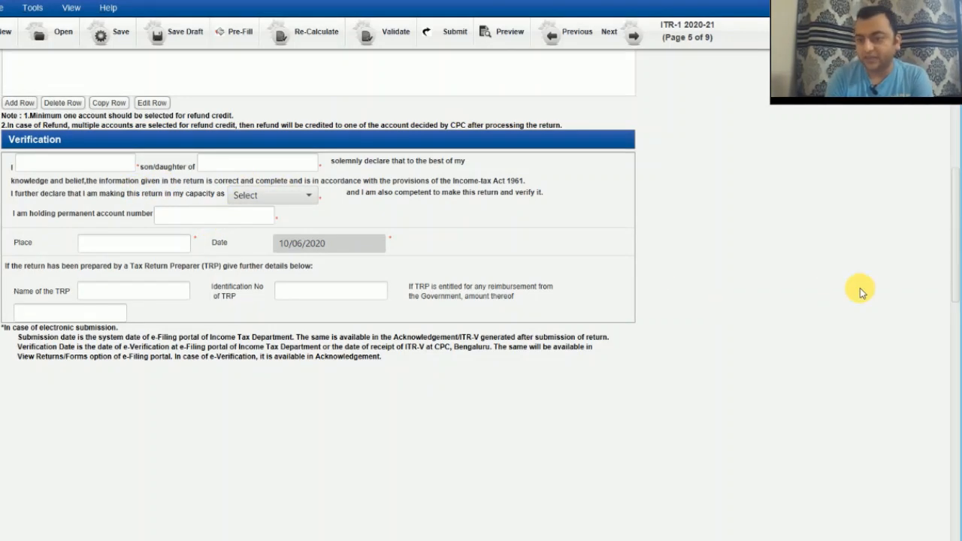
drag(954, 284, 938, 128)
Review Schedule DI, Schedule 80D, Schedule 80G and Schedule 80GGA, and return to General information
click(473, 68)
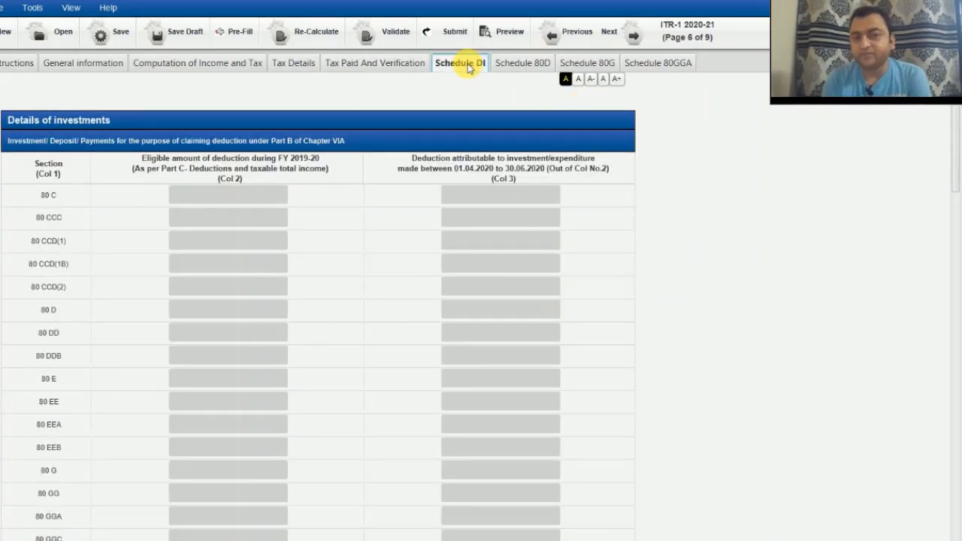
click(535, 65)
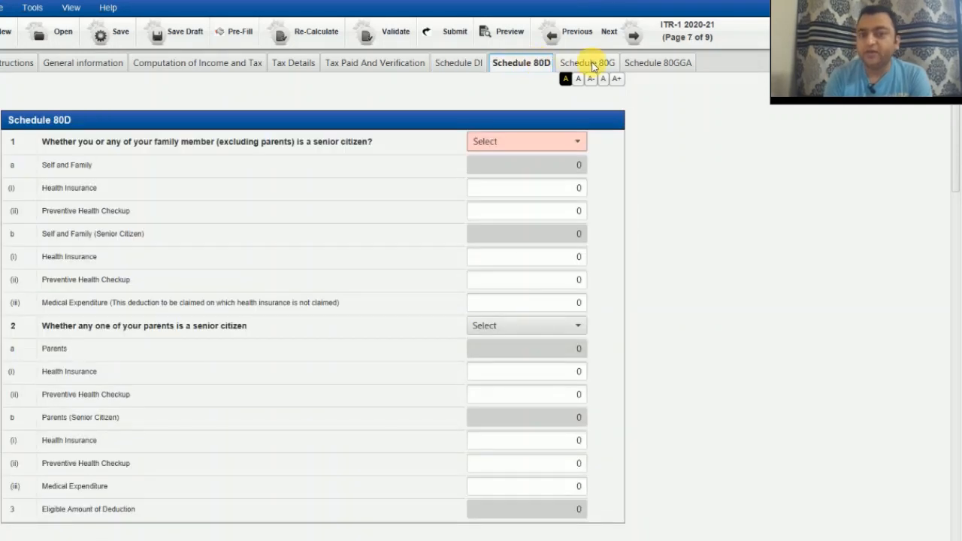
click(599, 66)
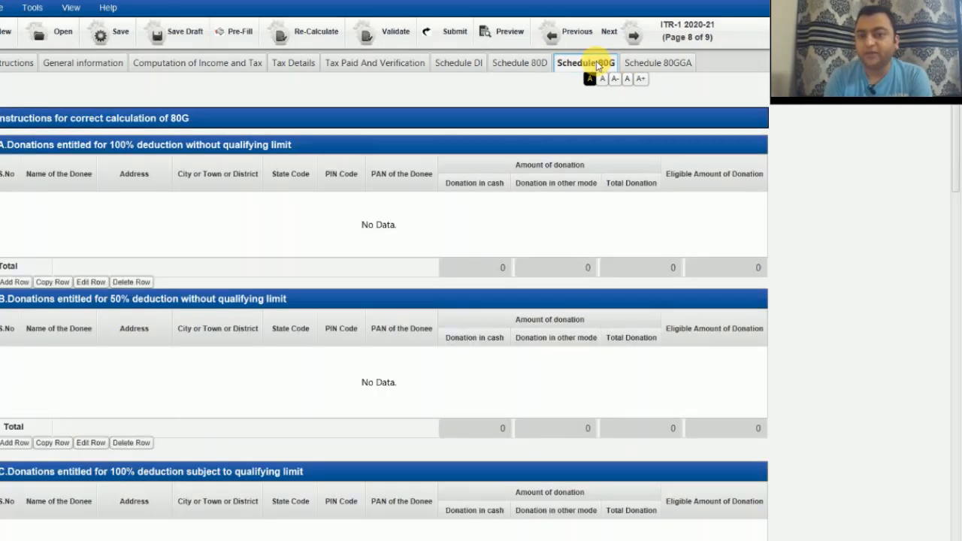
click(660, 64)
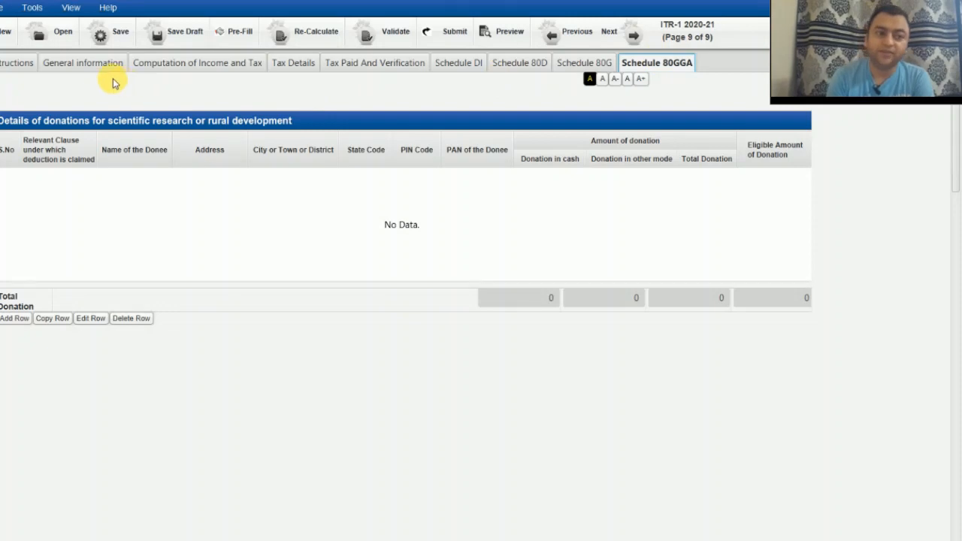
click(85, 63)
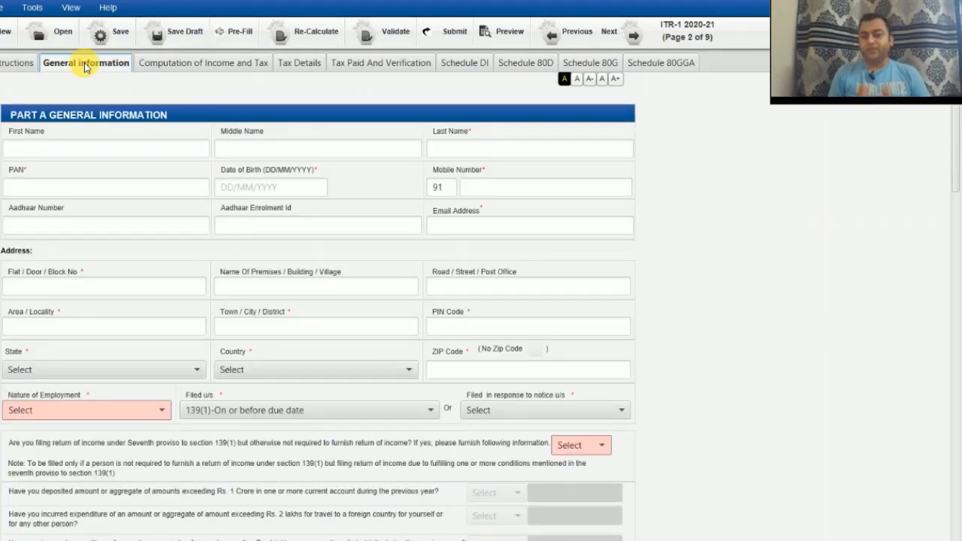